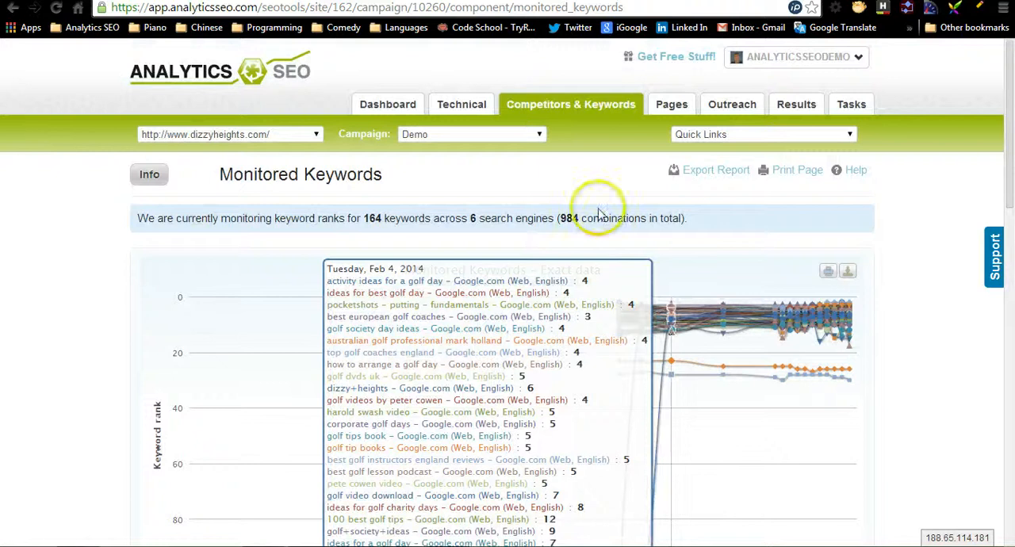
- Open the keyword management page from the end of the Monitored Keywords report
mouse_move(528, 106)
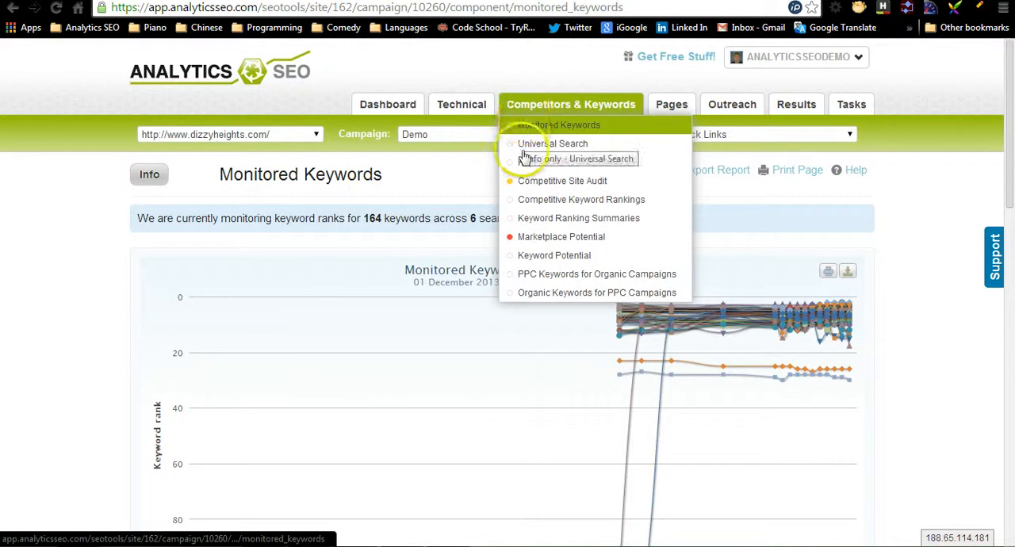
scroll(653, 399, "down", 15)
left_click(832, 440)
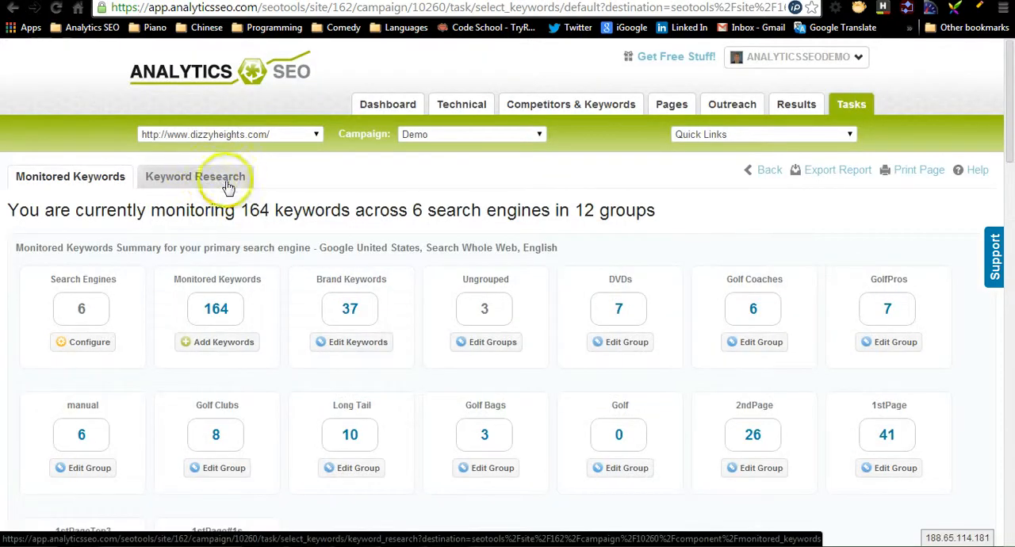
- From My Sites, show the campaigns of dizzyheights.com and open the Demo campaign's monitored keywords configuration
mouse_move(833, 57)
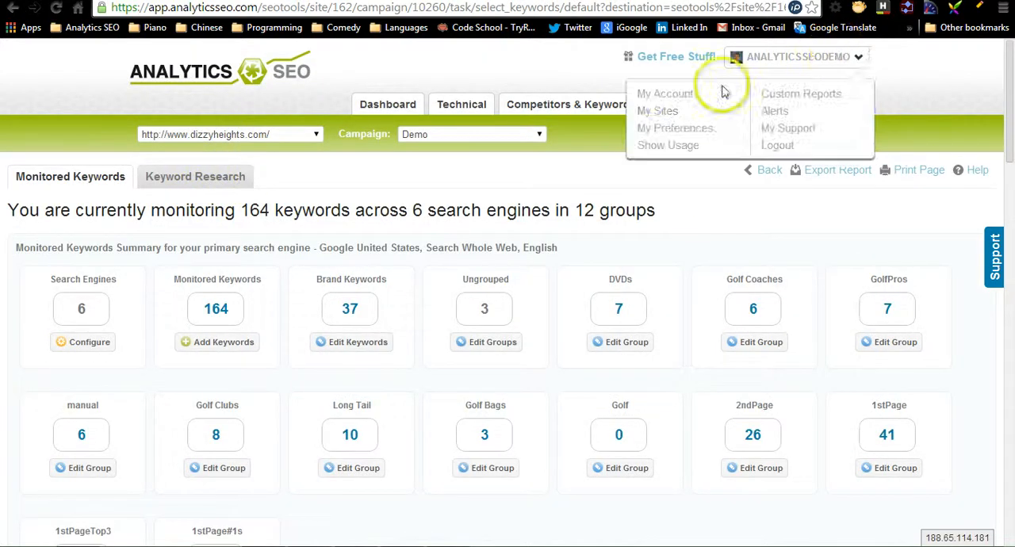
left_click(657, 110)
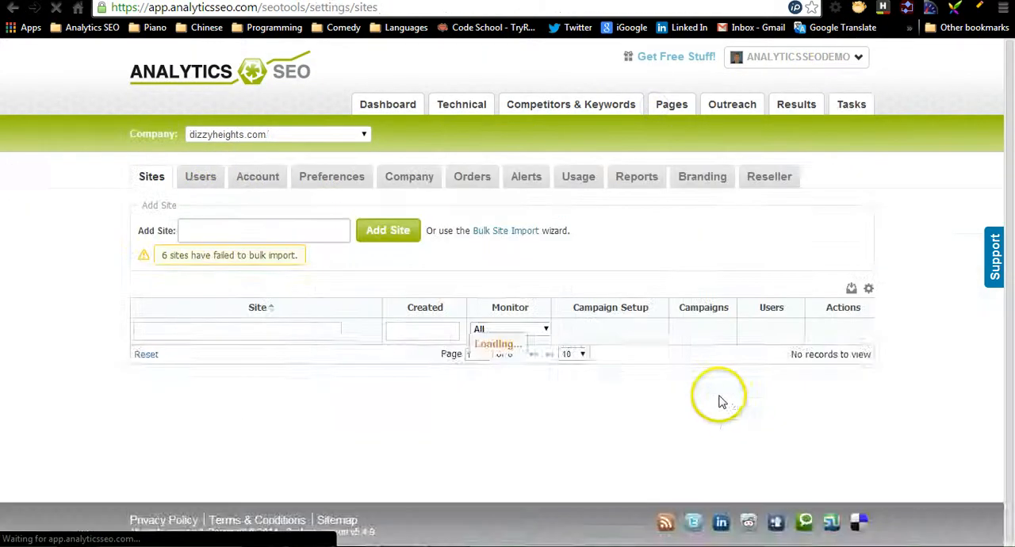
left_click(811, 361)
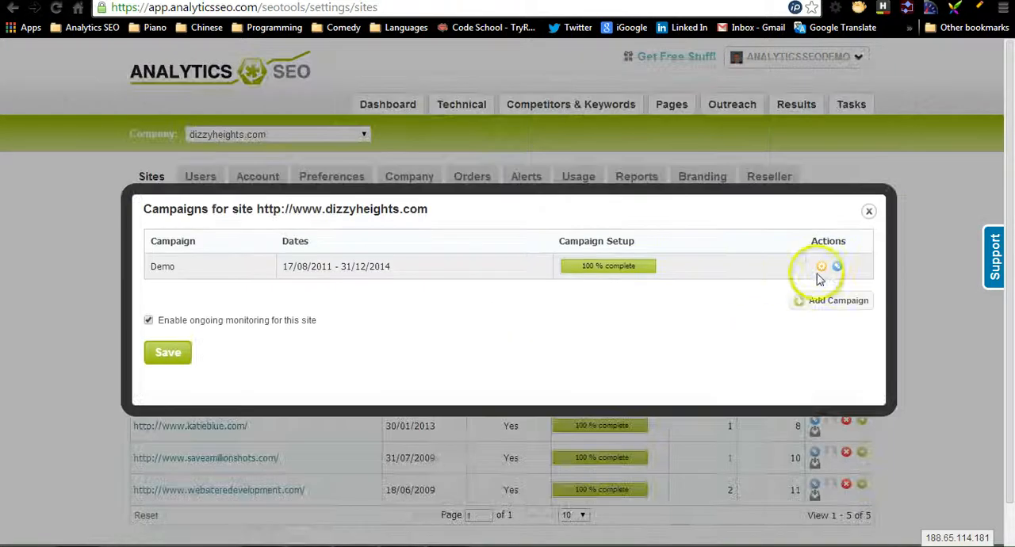
left_click(823, 267)
left_click(805, 322)
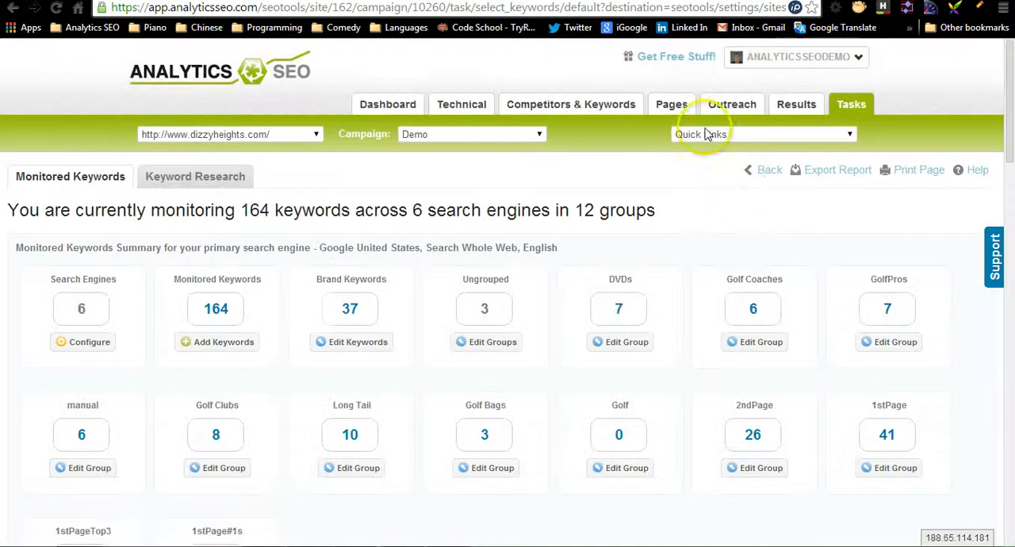
- Open Keyword Research for the Demo campaign and look through the keyword suggestions table
left_click(711, 134)
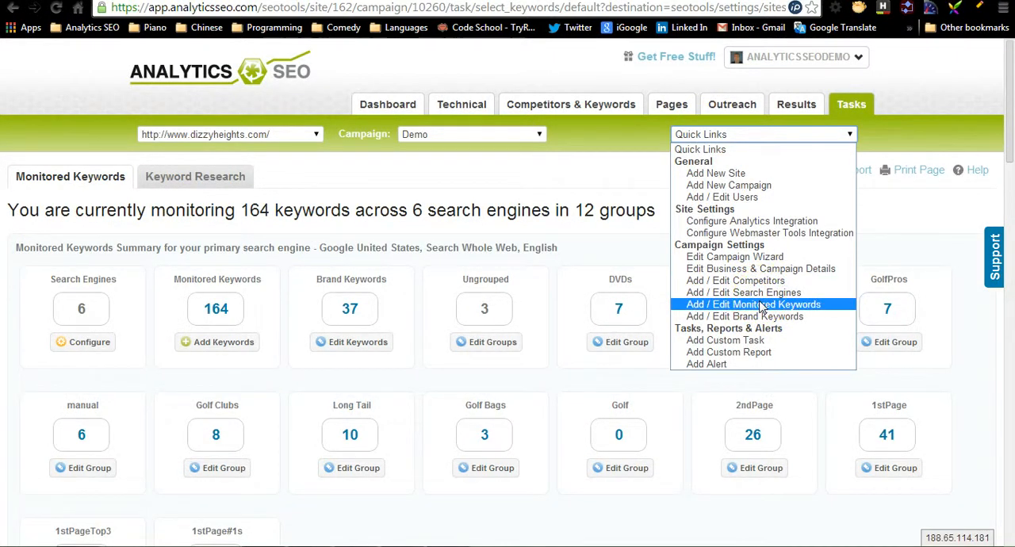
left_click(369, 183)
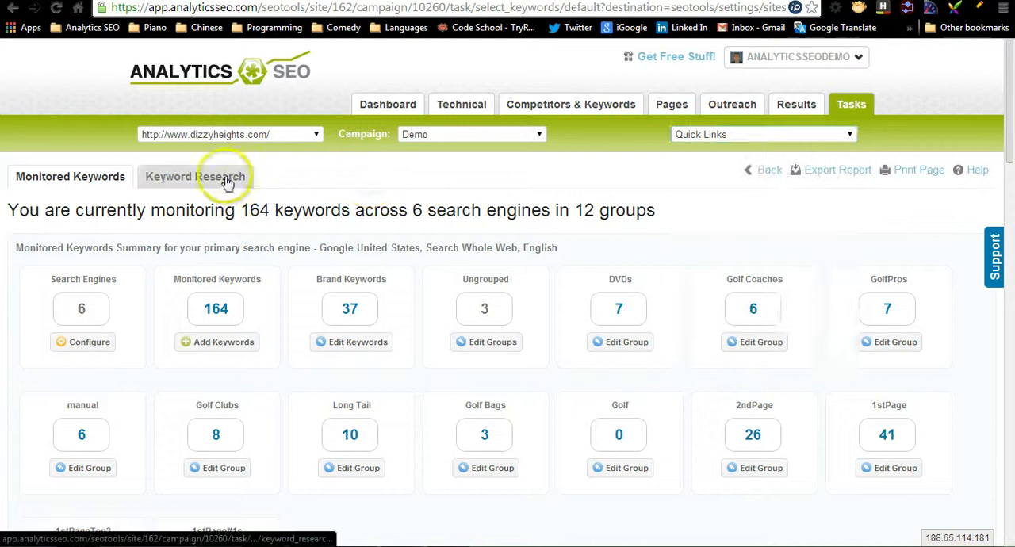
left_click(229, 176)
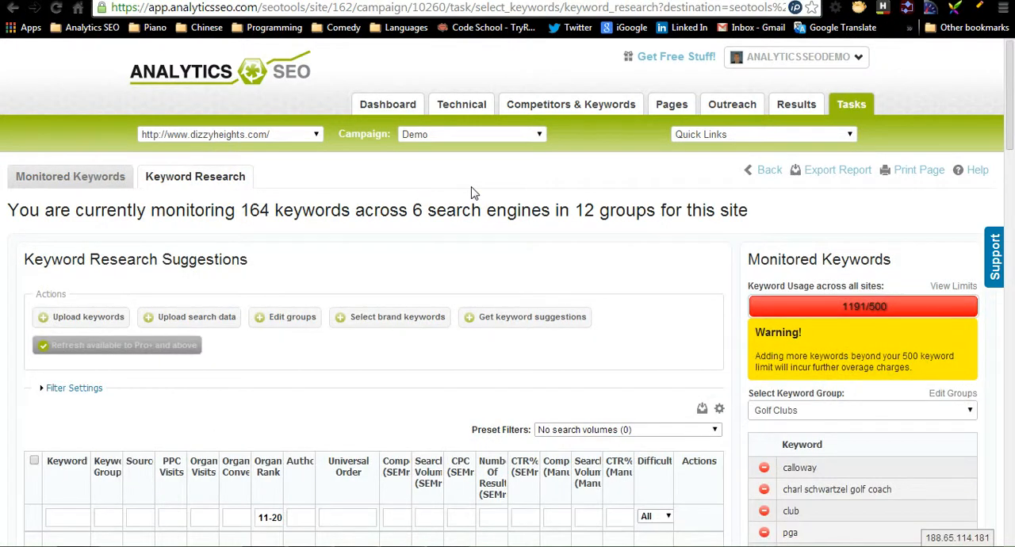
left_click(465, 270)
scroll(465, 270, "down", 2)
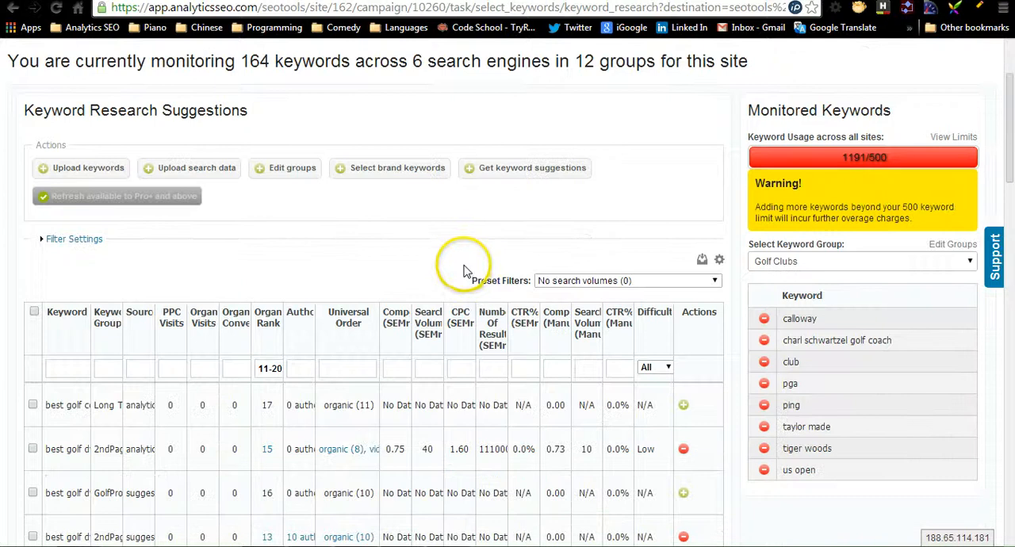
scroll(467, 270, "down", 1)
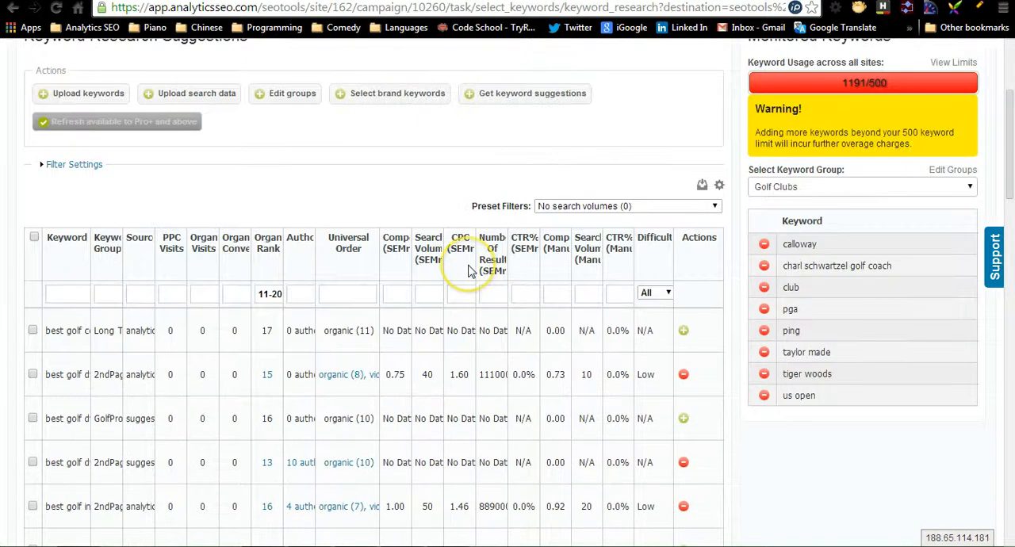
scroll(470, 270, "up", 1)
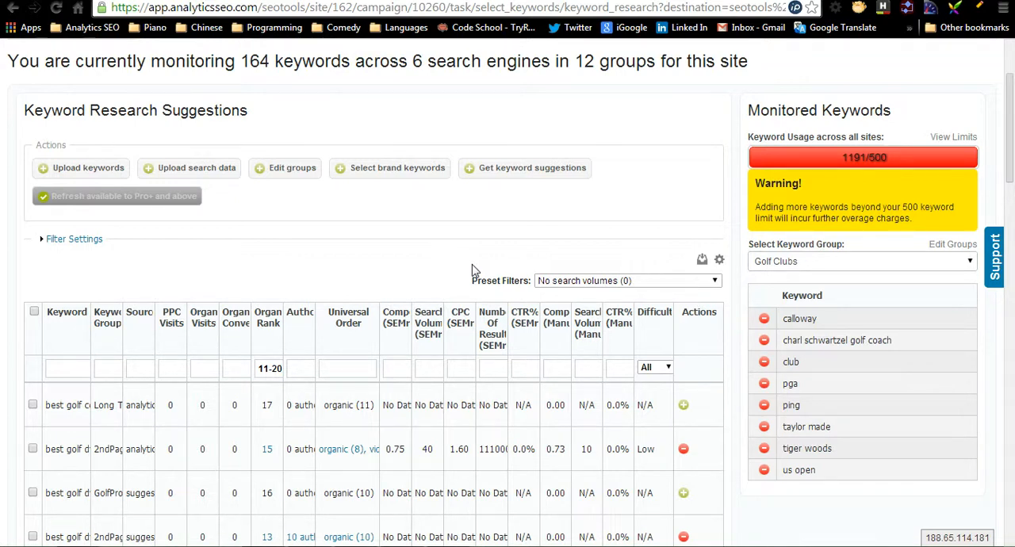
- Hide the Competition (Manual), Search Volume (Manual) and CTR% (Manual) columns in the keyword suggestions table
left_click(719, 262)
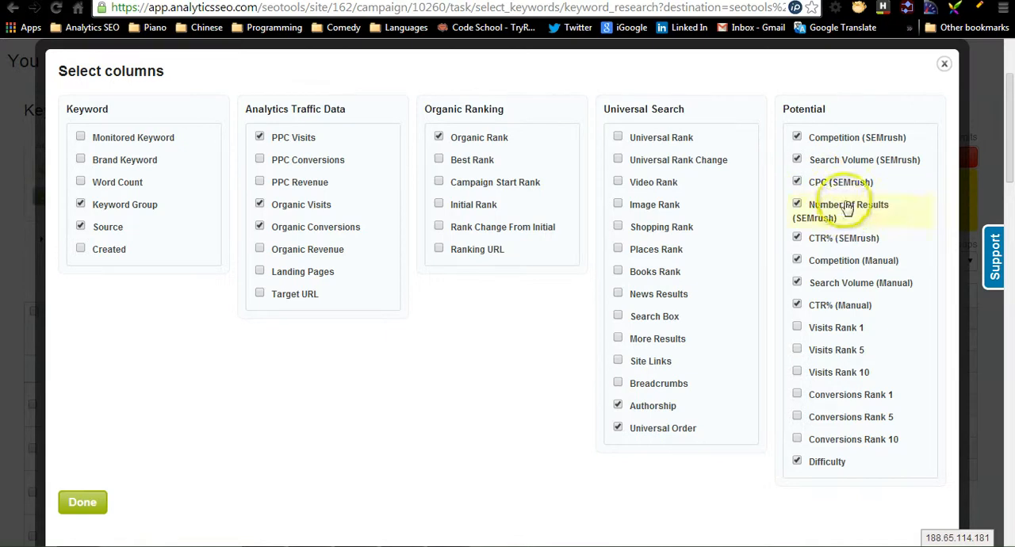
left_click(851, 304)
left_click(857, 284)
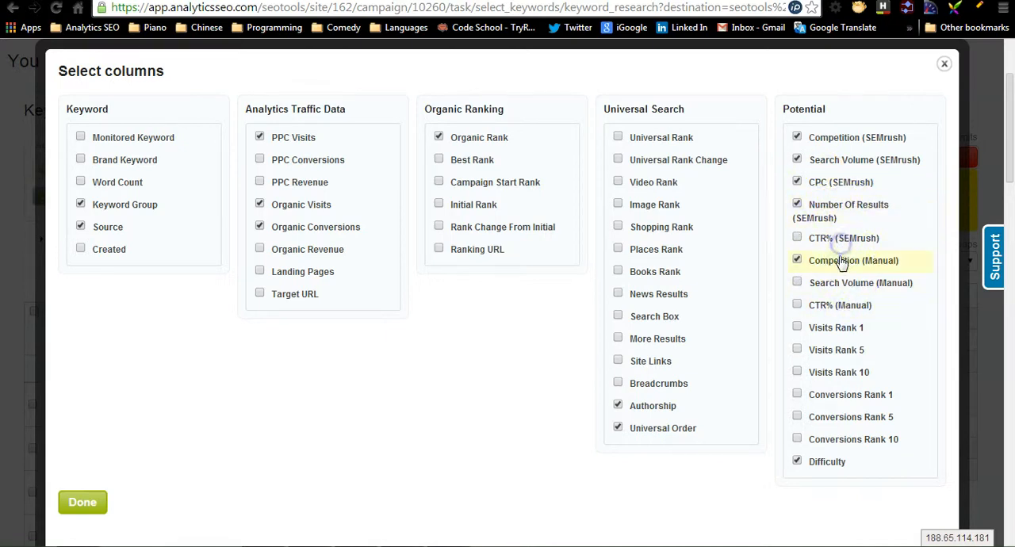
left_click(843, 252)
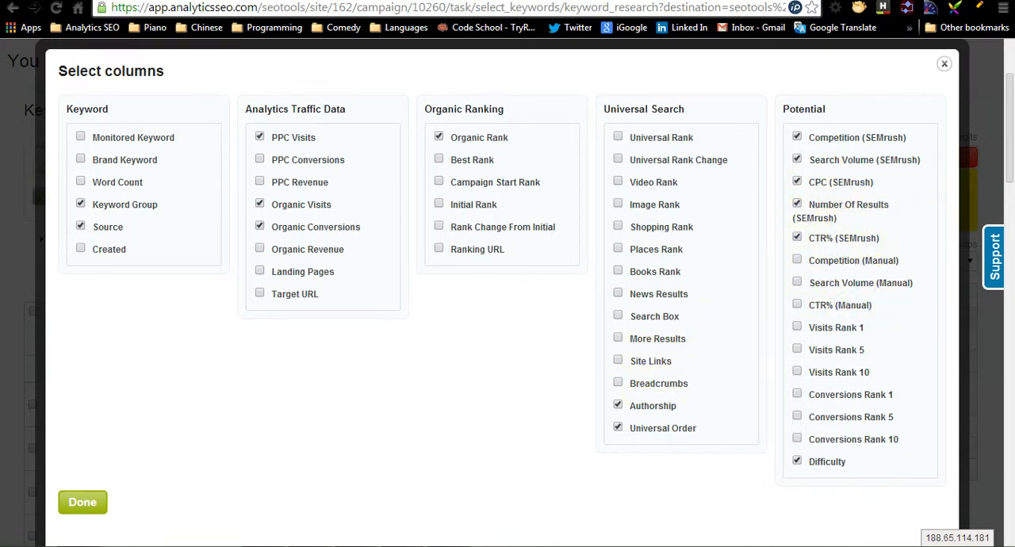
left_click(83, 502)
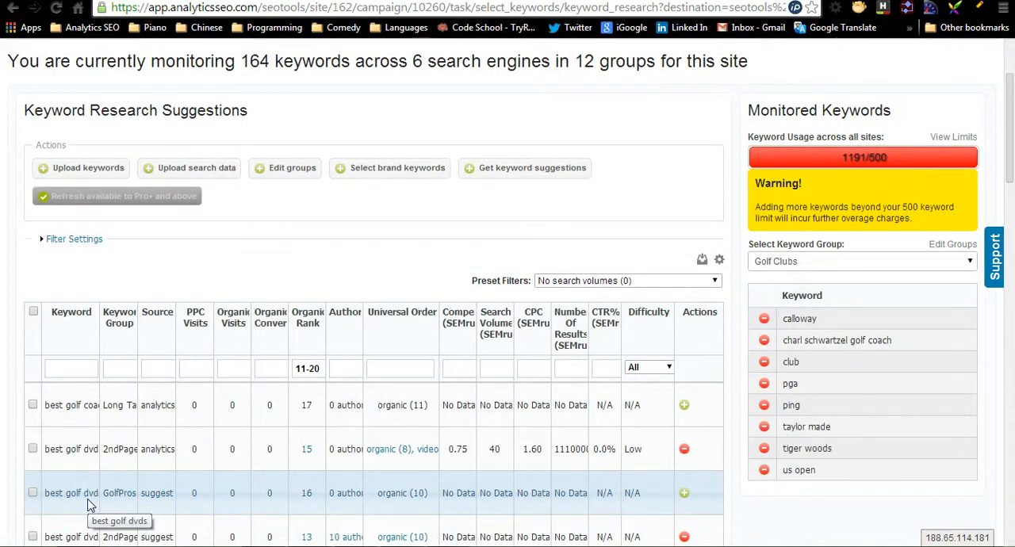
key("ctrl+minus")
key("ctrl+minus")
key("ctrl+minus")
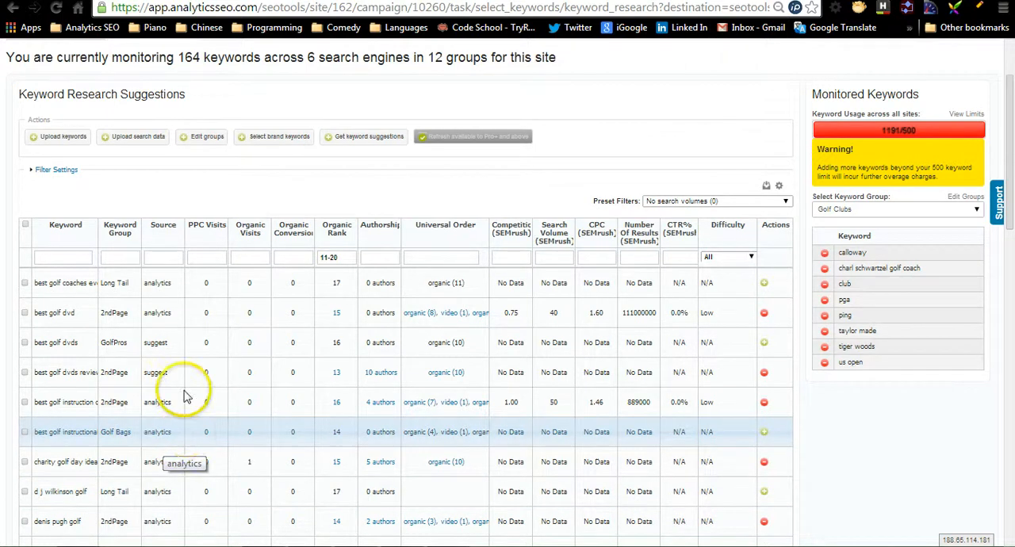
- View the form for uploading manual keywords and cancel it without adding any
left_click(164, 258)
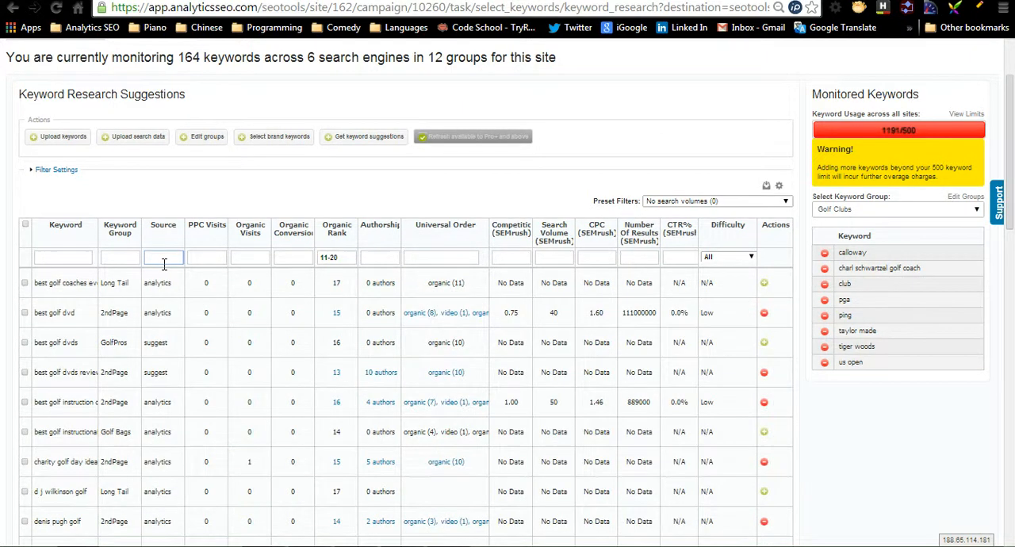
left_click(33, 138)
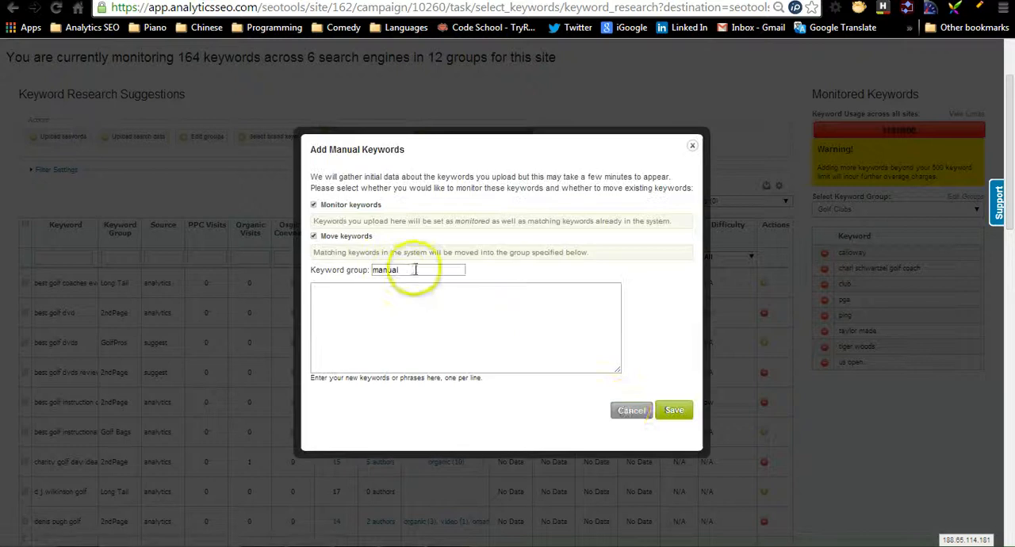
left_click(627, 411)
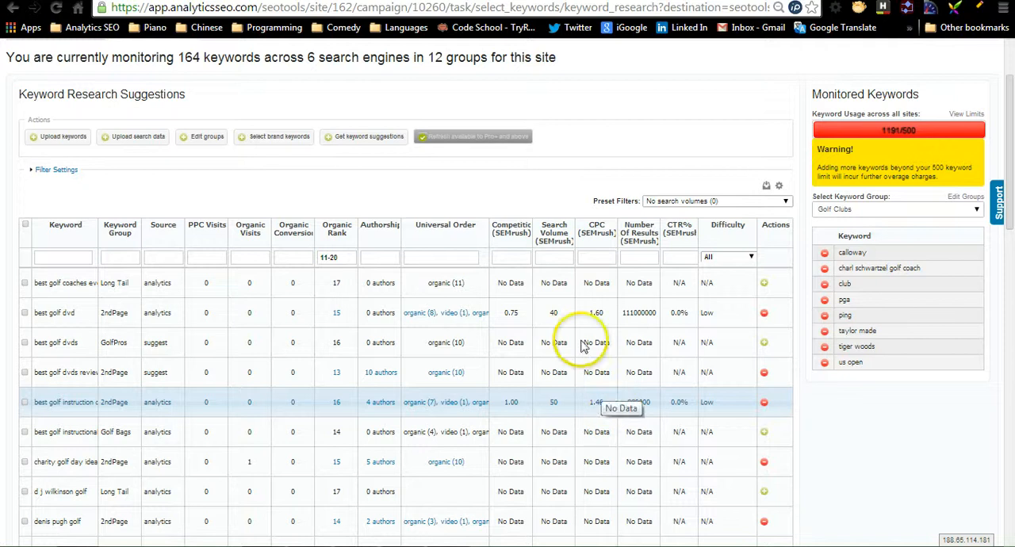
- Get keyword suggestions for "golf training aid" from both Google and Bing
left_click(389, 139)
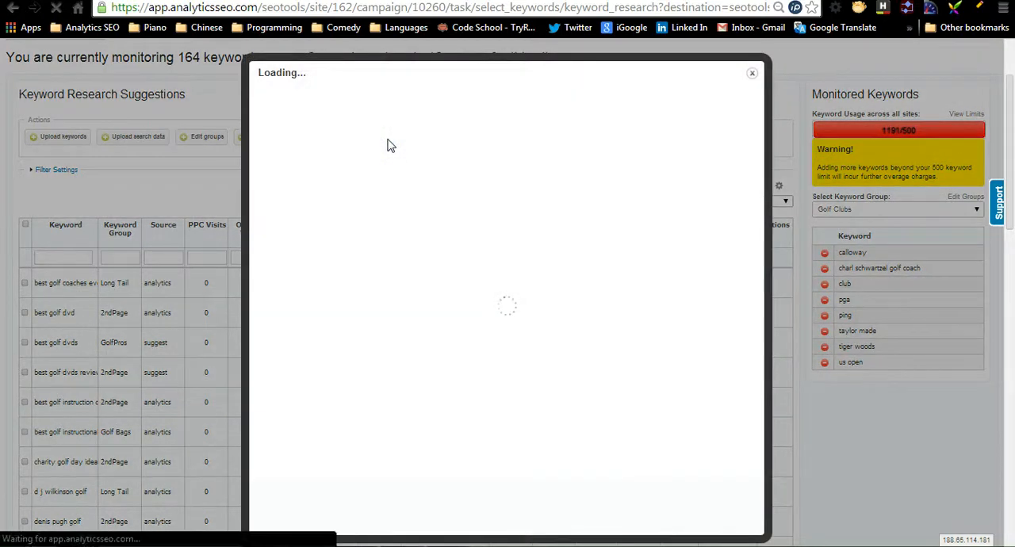
left_click(403, 170)
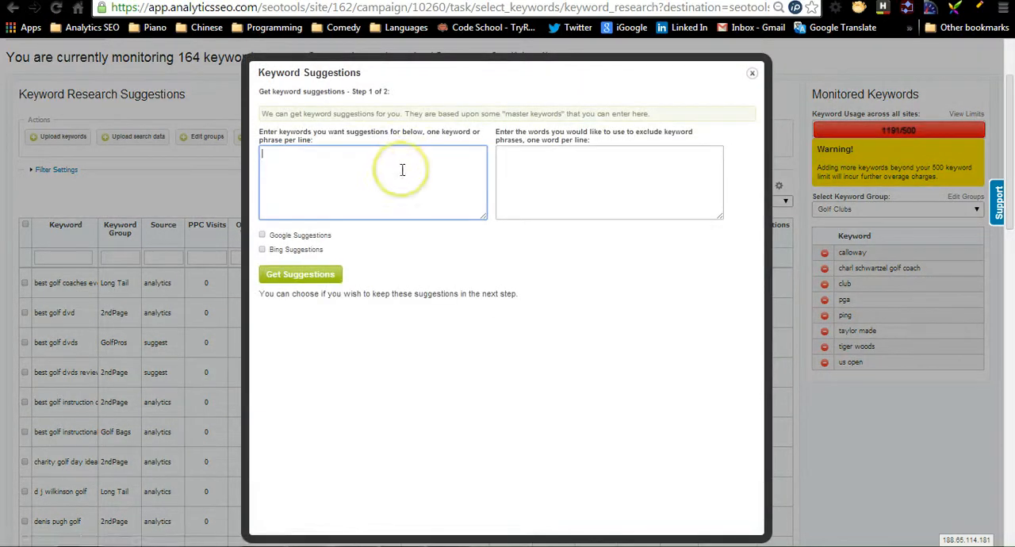
left_click(402, 170)
type("golf training aid")
left_click(306, 236)
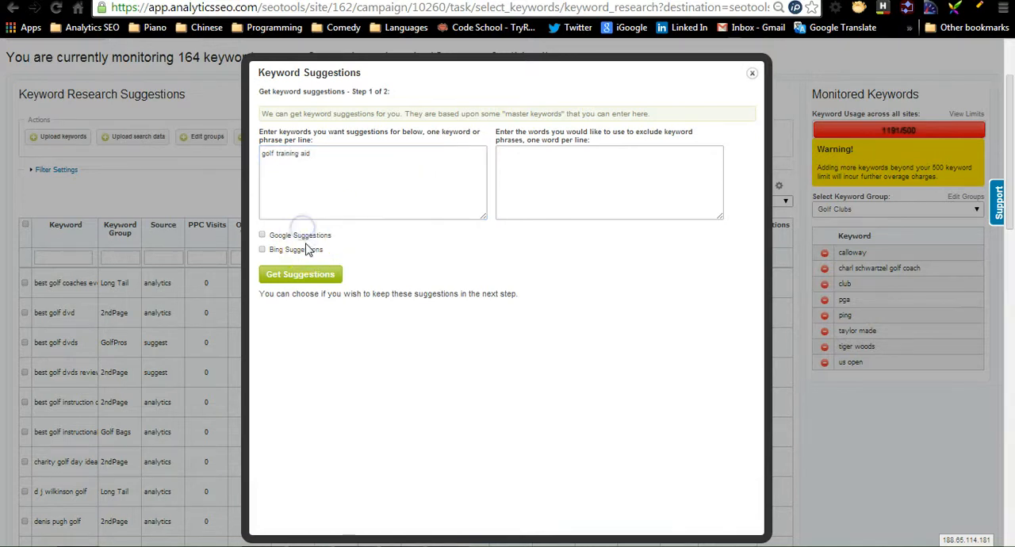
left_click(310, 250)
left_click(317, 275)
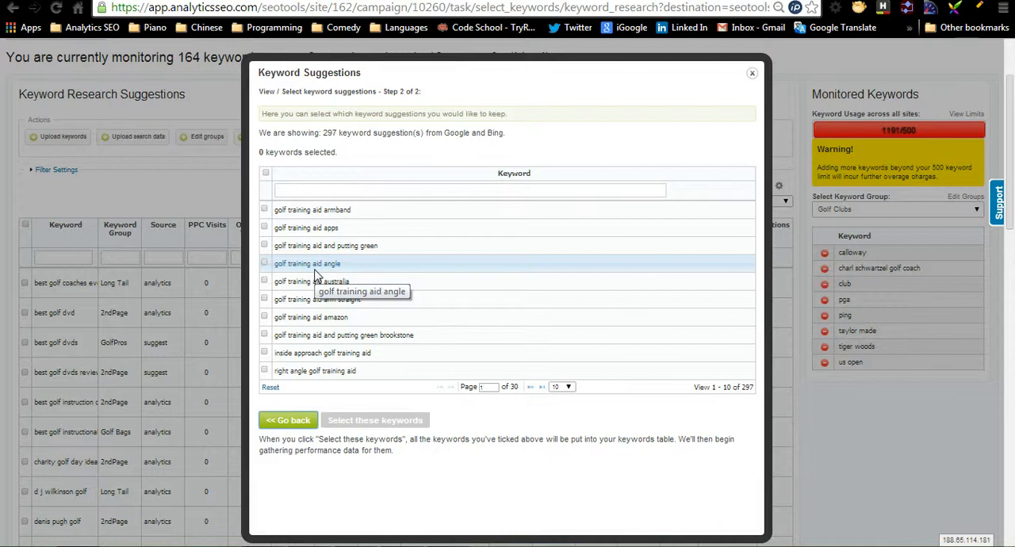
- Add the suggestions "right angle golf training aid", "golf training aid angle" and "golf training aid apps" to the keywords table
left_click(410, 373)
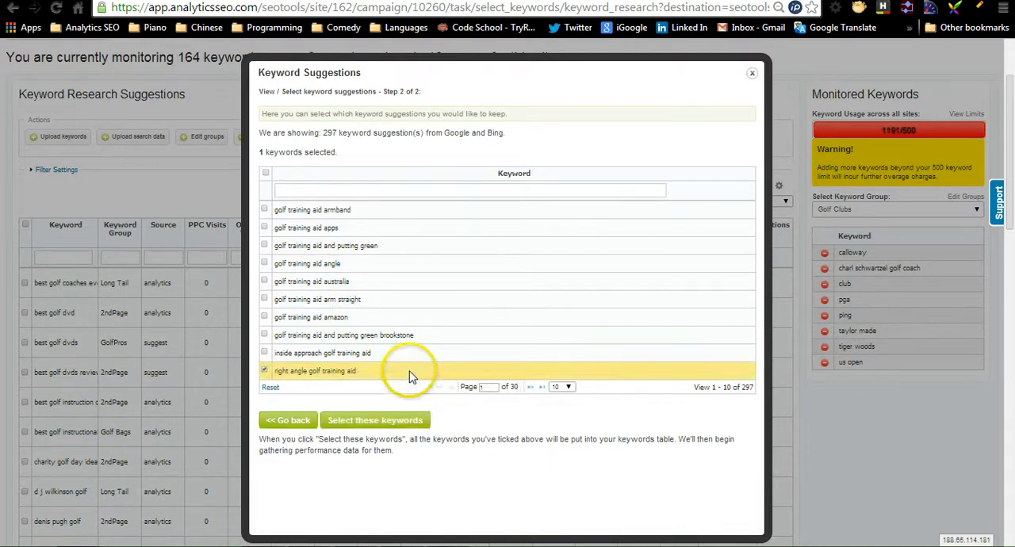
left_click(356, 265)
left_click(362, 228)
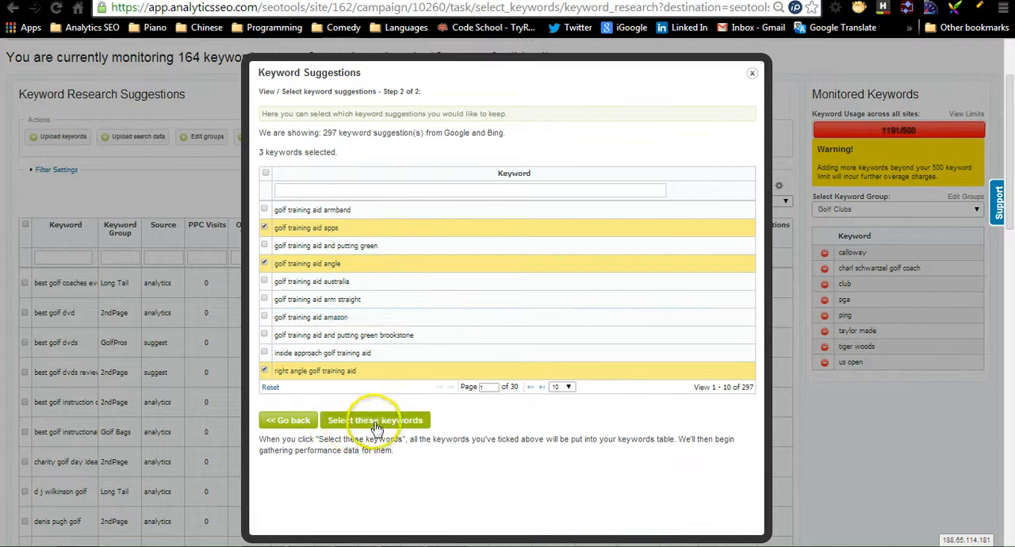
left_click(379, 424)
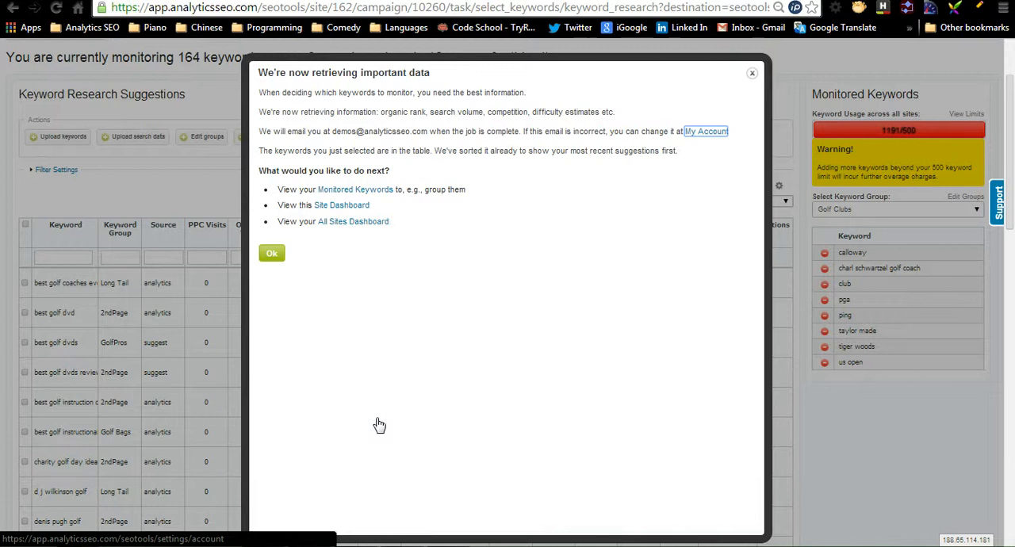
left_click(271, 255)
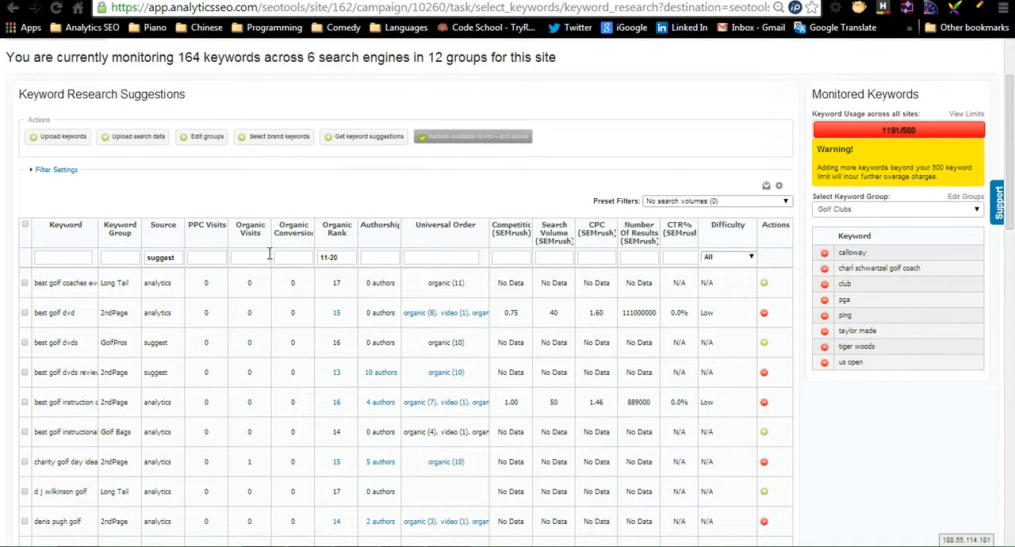
- View the form for editing or creating keyword groups and close it without changes
left_click(981, 198)
left_click(474, 297)
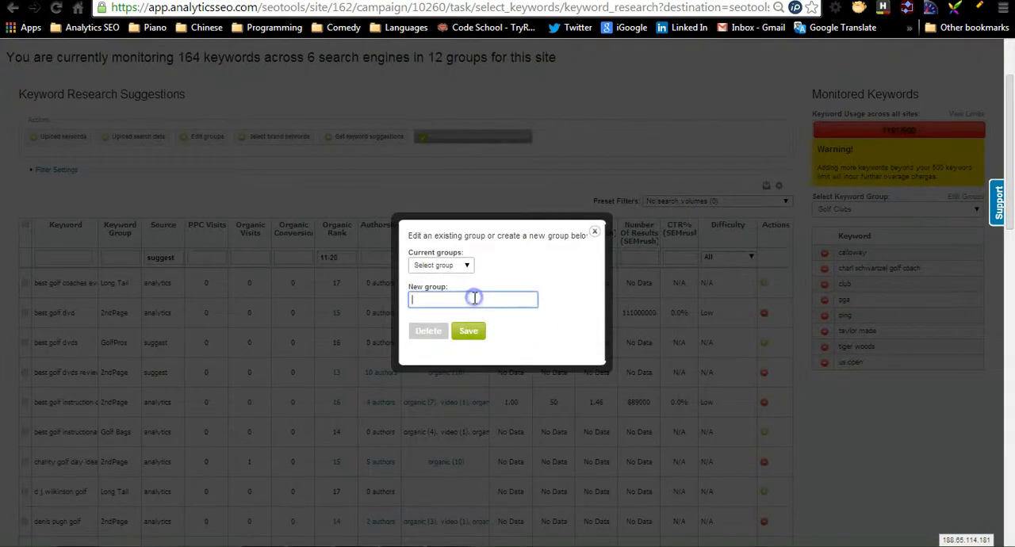
left_click(594, 232)
- Open the monitored keywords overview, view the edit options of the Golf Coaches group and close them unchanged
scroll(90, 256, "up", 2)
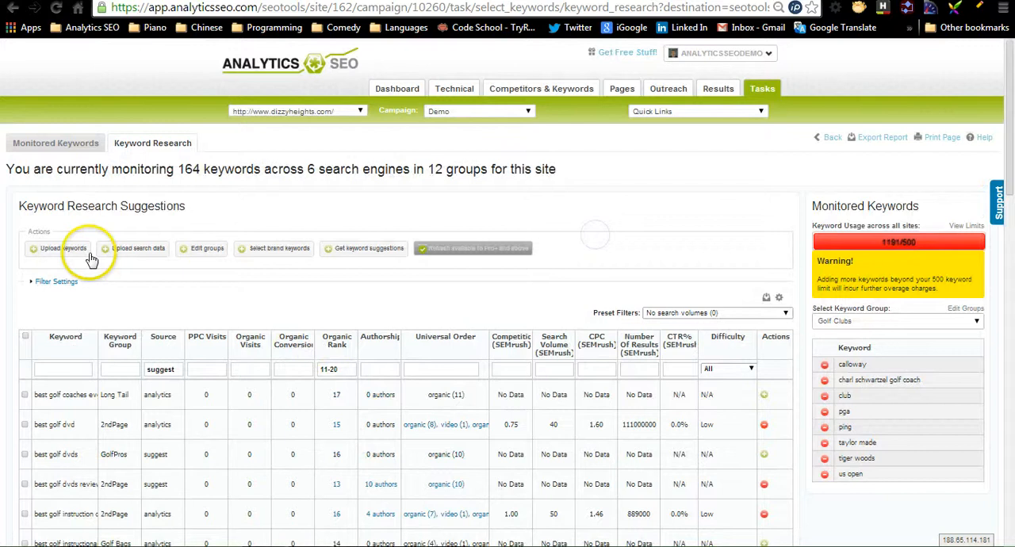
left_click(83, 146)
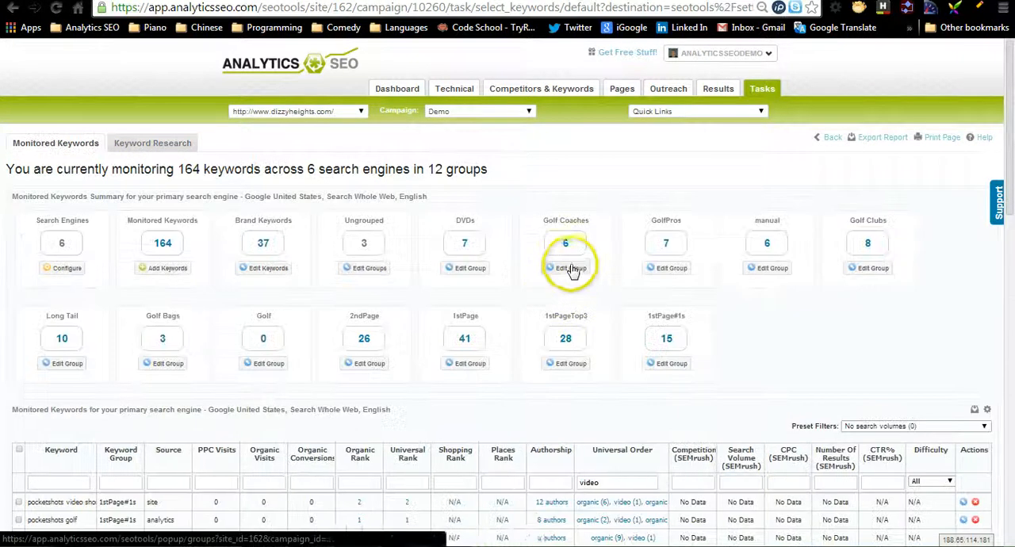
left_click(573, 269)
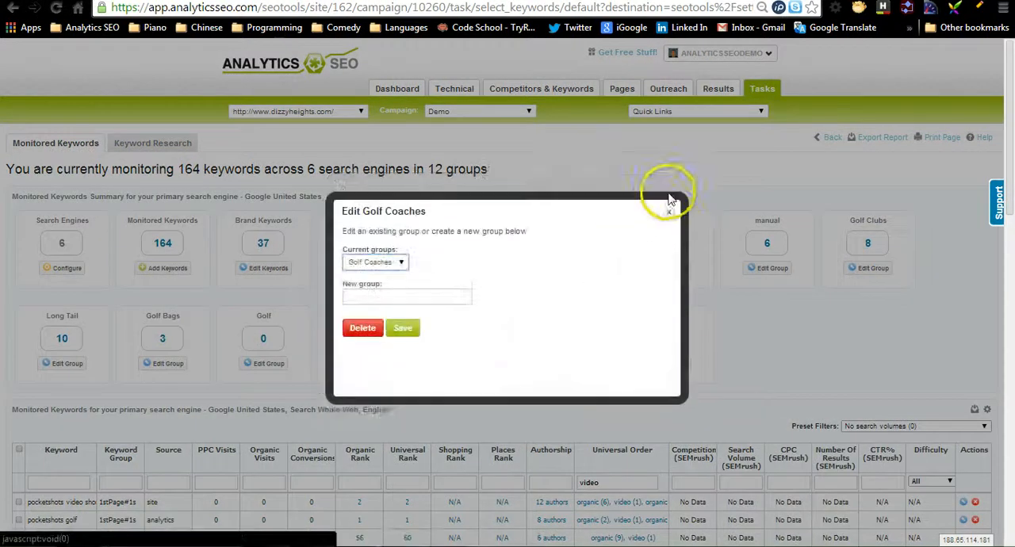
left_click(669, 210)
- Open the keyword research suggestions, review the monitor, move and group options for manually uploading keywords, and cancel the upload
left_click(152, 143)
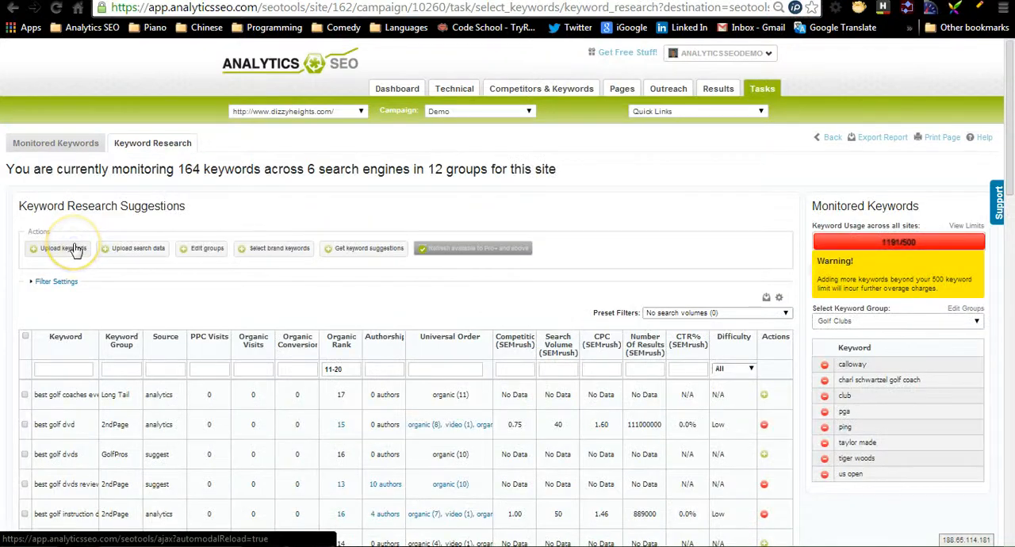
left_click(76, 249)
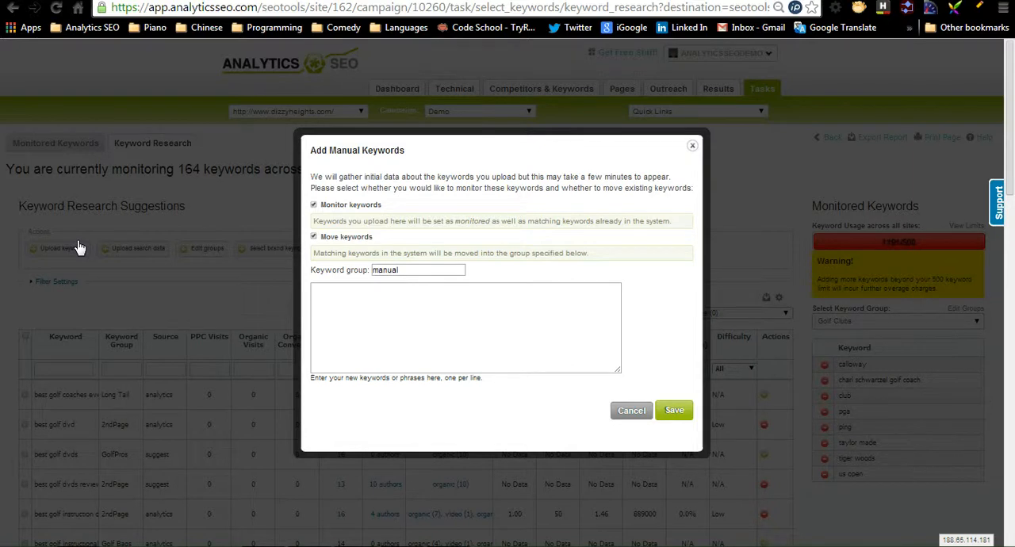
left_click(88, 245)
left_click(343, 236)
double_click(385, 270)
left_click(387, 290)
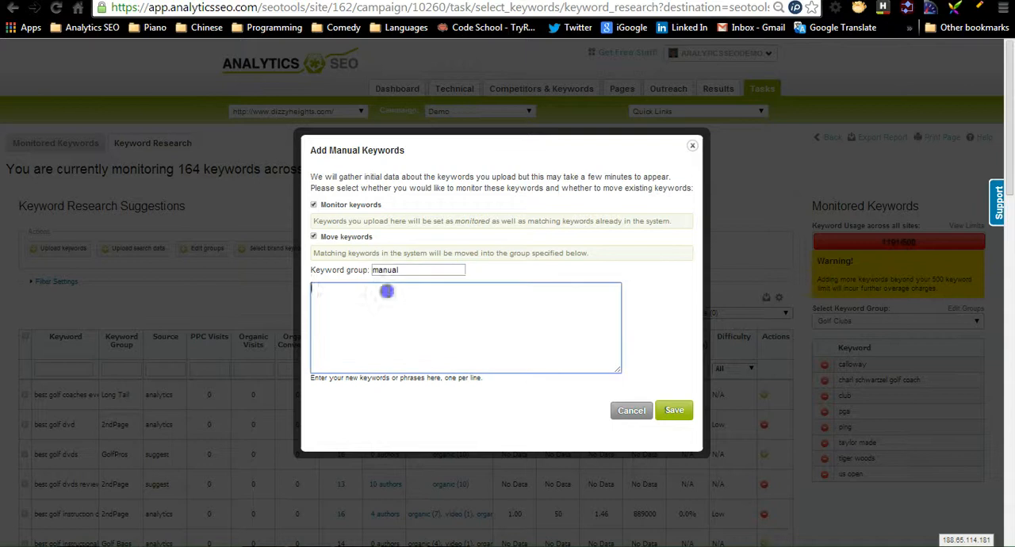
double_click(335, 235)
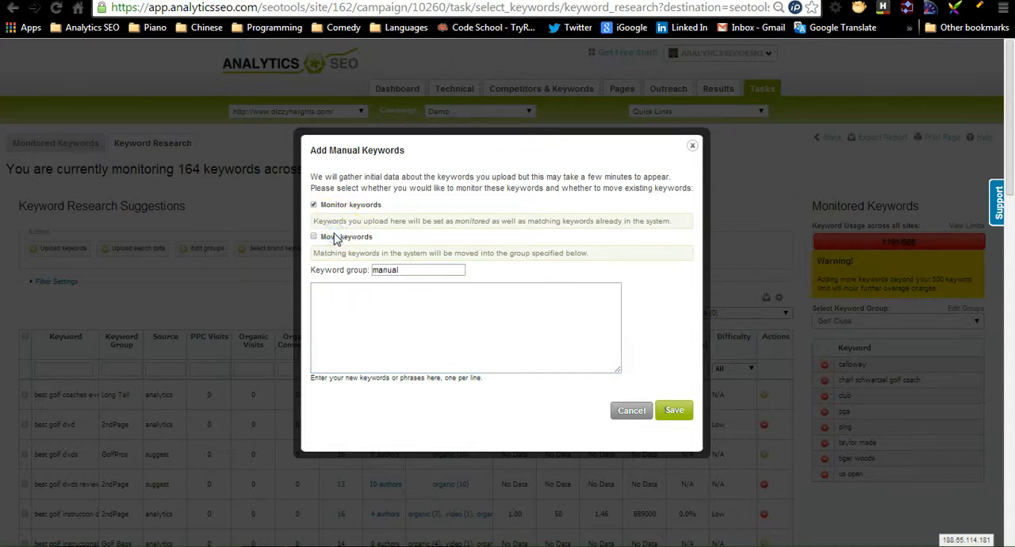
left_click(335, 238)
left_click(632, 410)
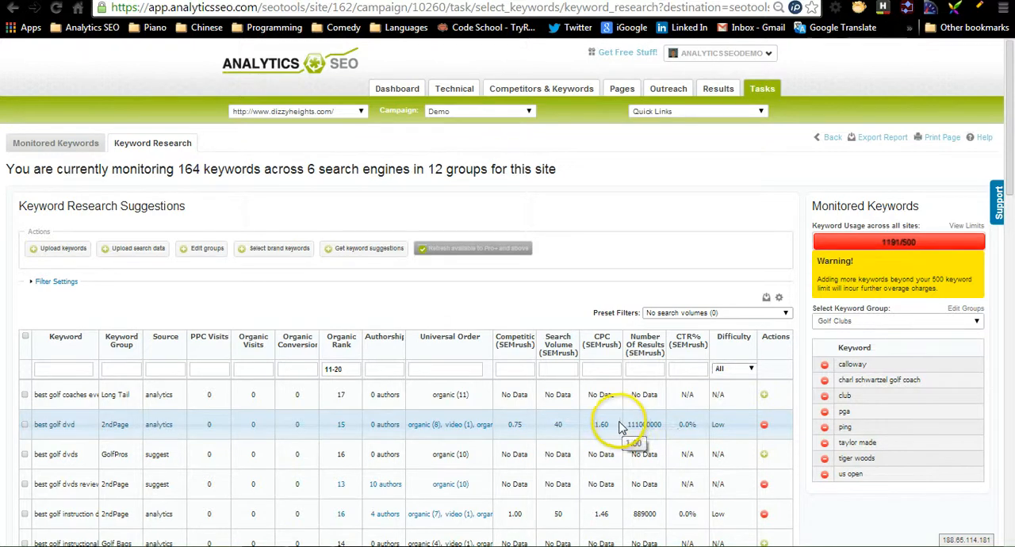
- View the stored search results page behind the universal order of "best golf instruction dvd" and close it
left_click(345, 368)
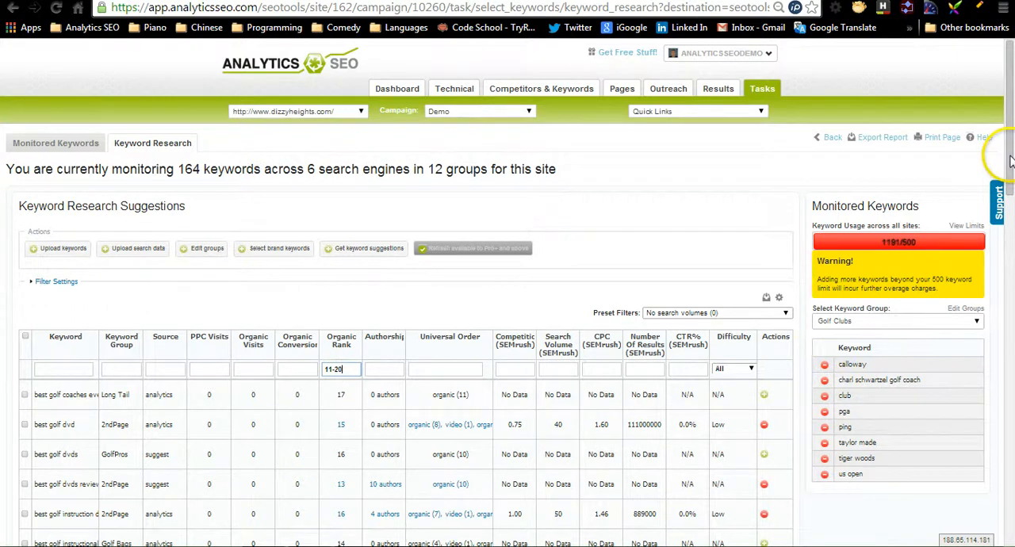
left_click_drag(1011, 161, 1011, 197)
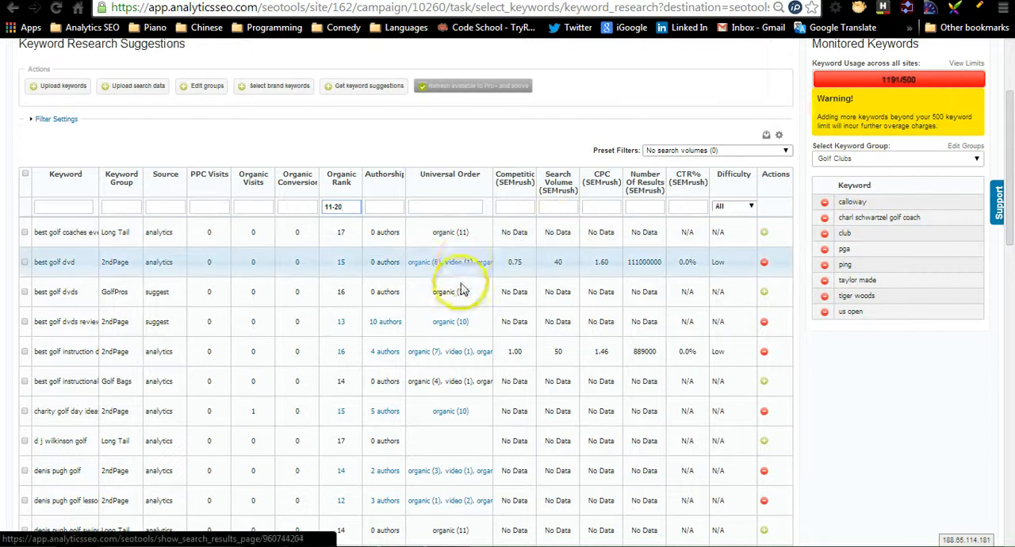
left_click(465, 354)
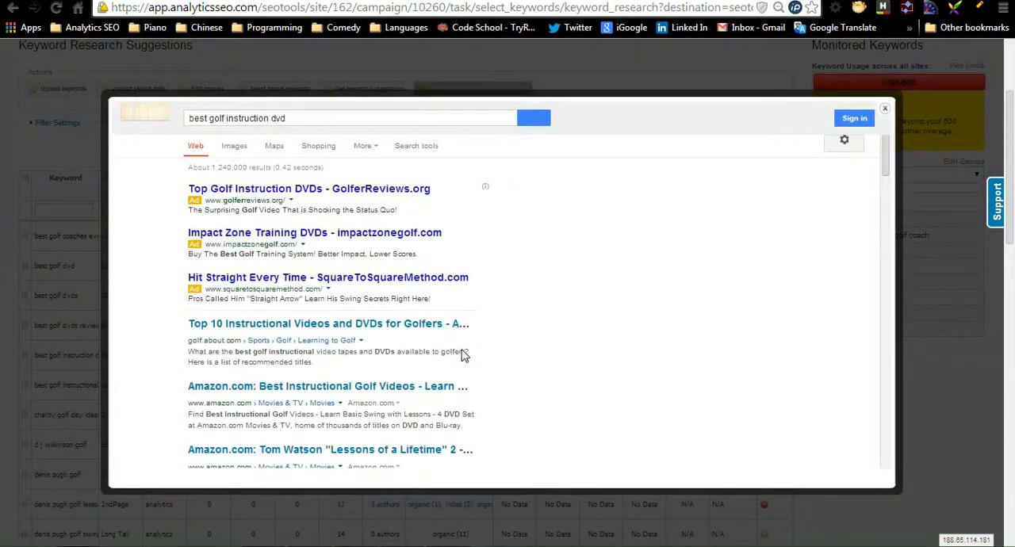
scroll(889, 425, "down", 15)
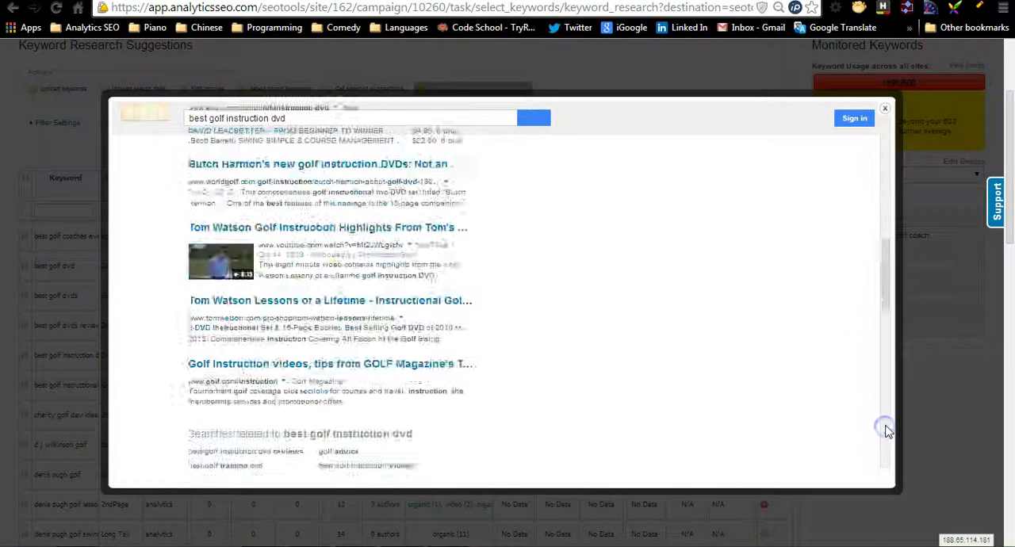
left_click(68, 243)
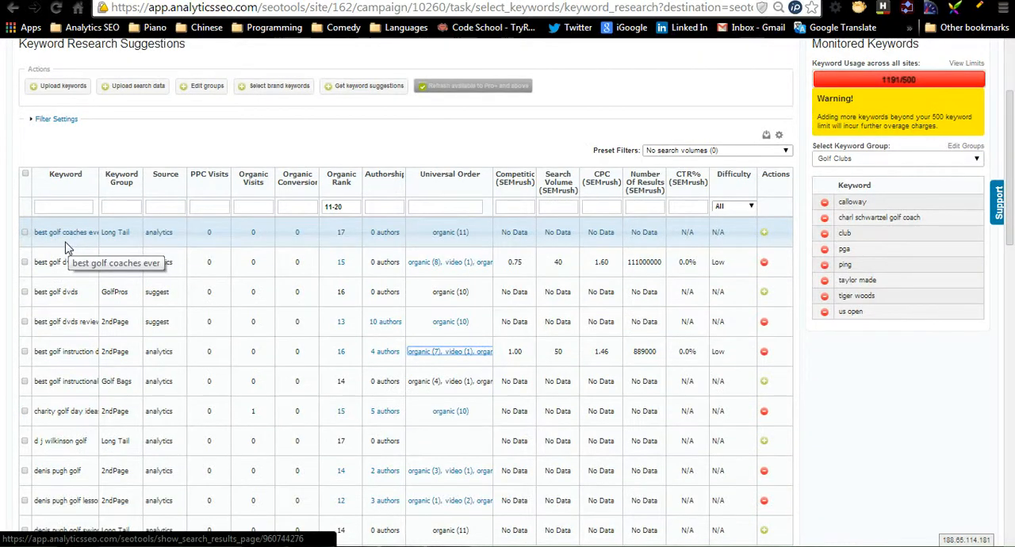
- Filter the suggestions' universal order by "video" and view the ranking results page for "best golf dvd"
left_click(442, 206)
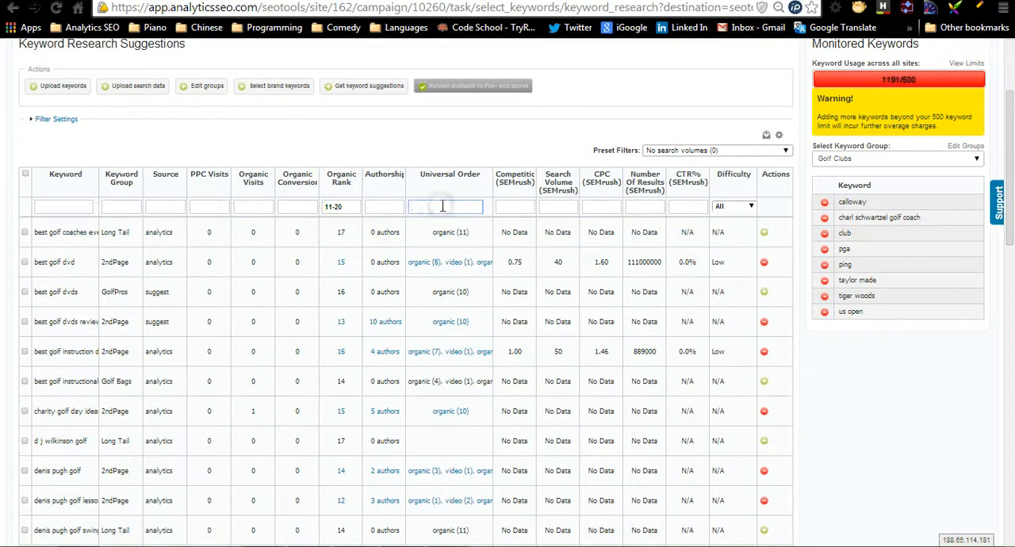
type("video")
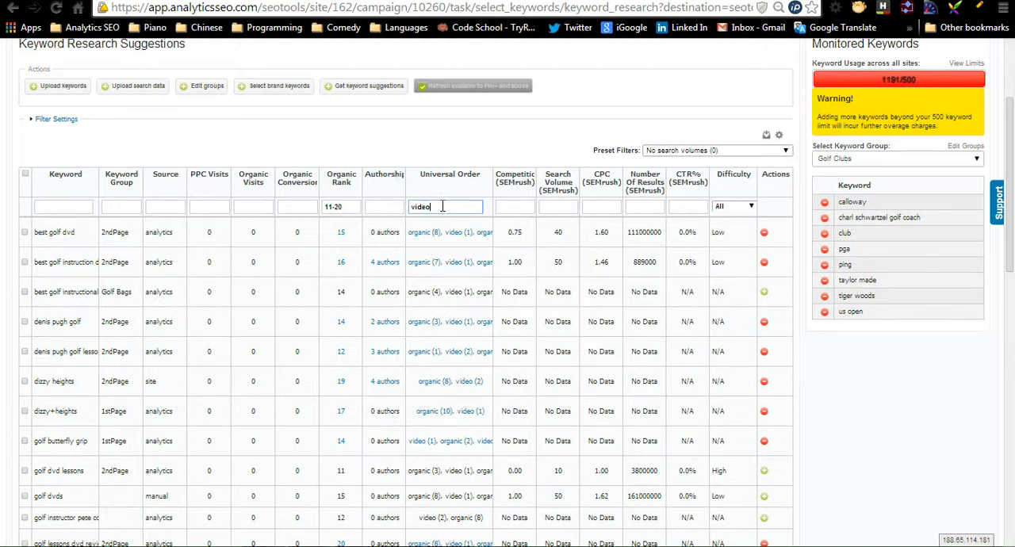
left_click(339, 235)
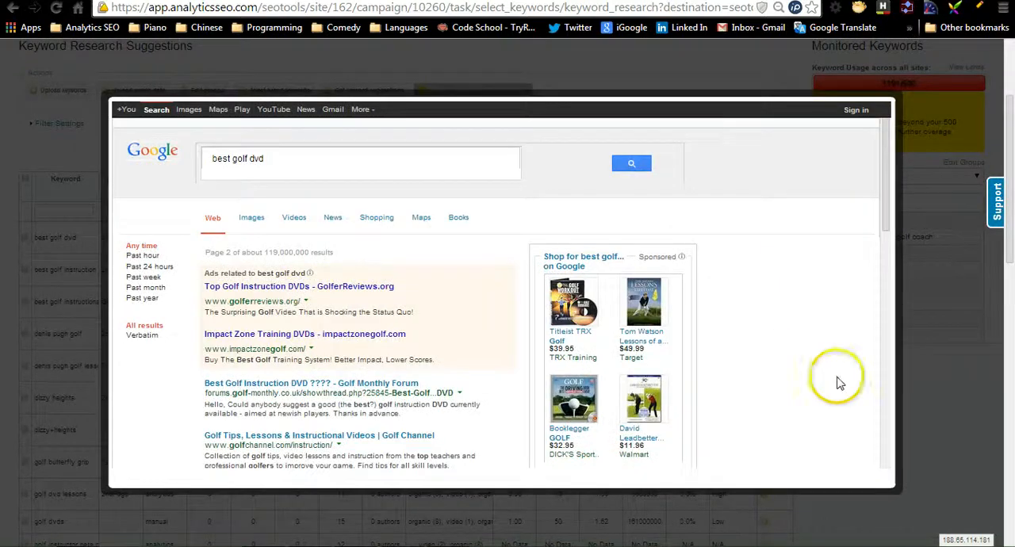
left_click(887, 436)
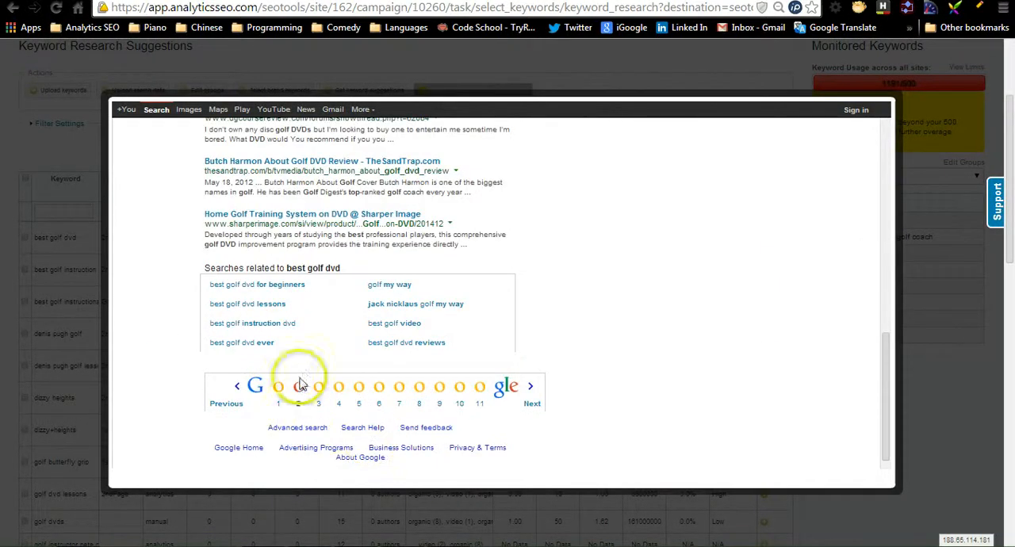
left_click(81, 280)
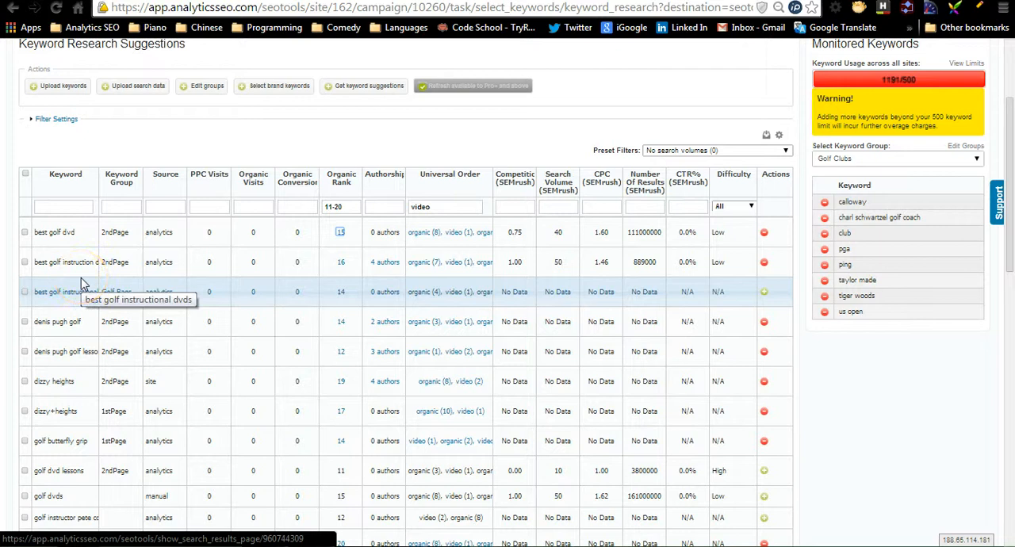
- Examine the authorship results for "best golf instruction dvd", including other keywords of the first and last authors and the last author's Google+ profile
left_click(382, 264)
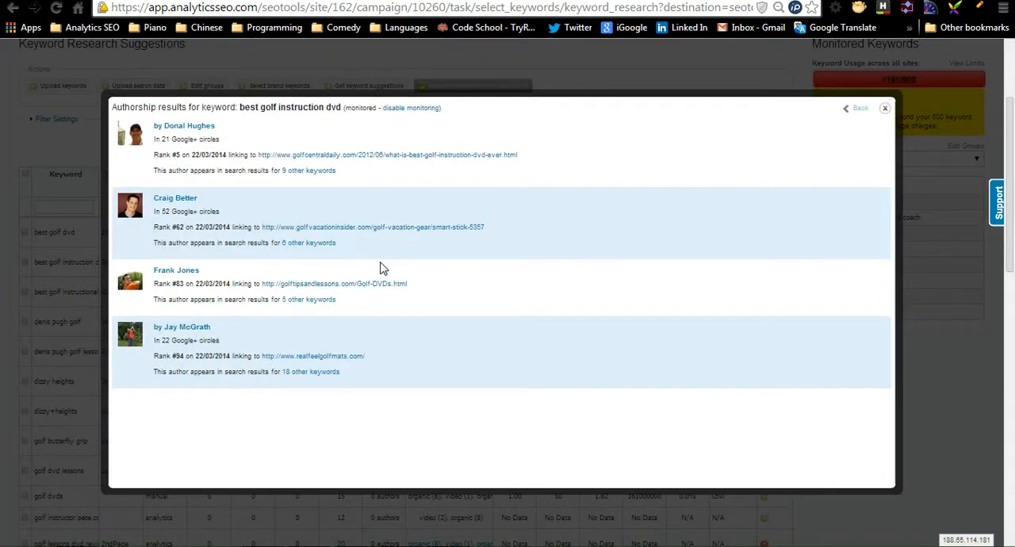
left_click(308, 170)
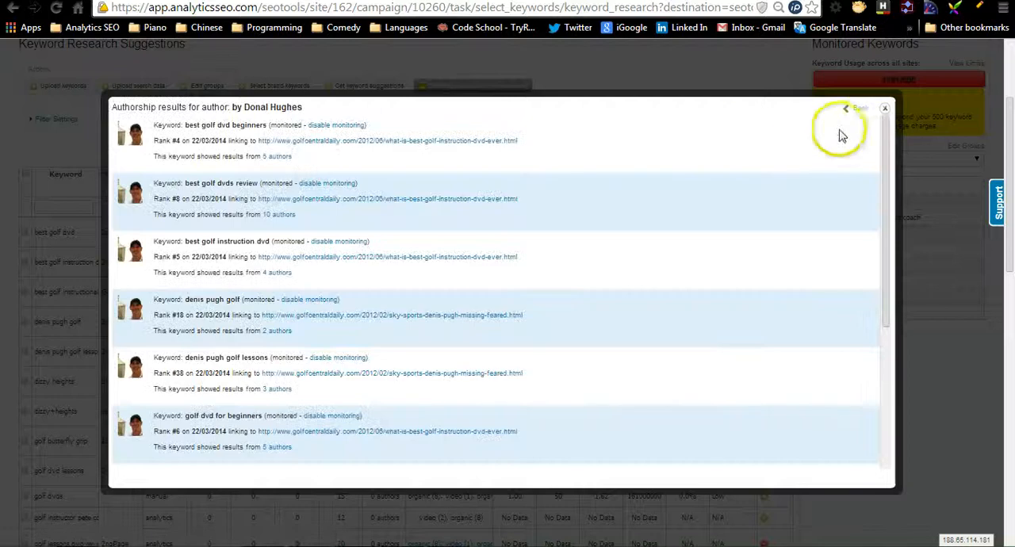
left_click(860, 108)
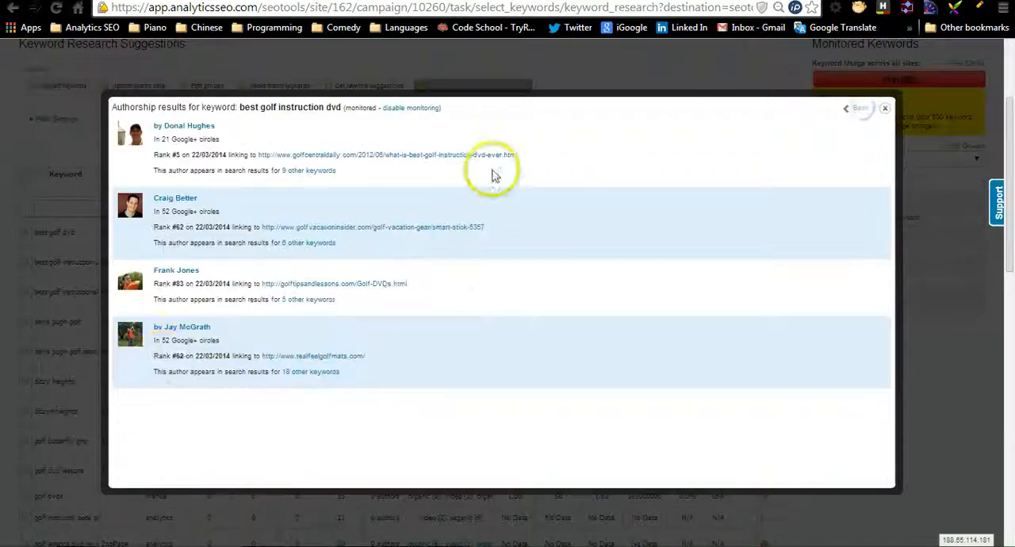
double_click(166, 341)
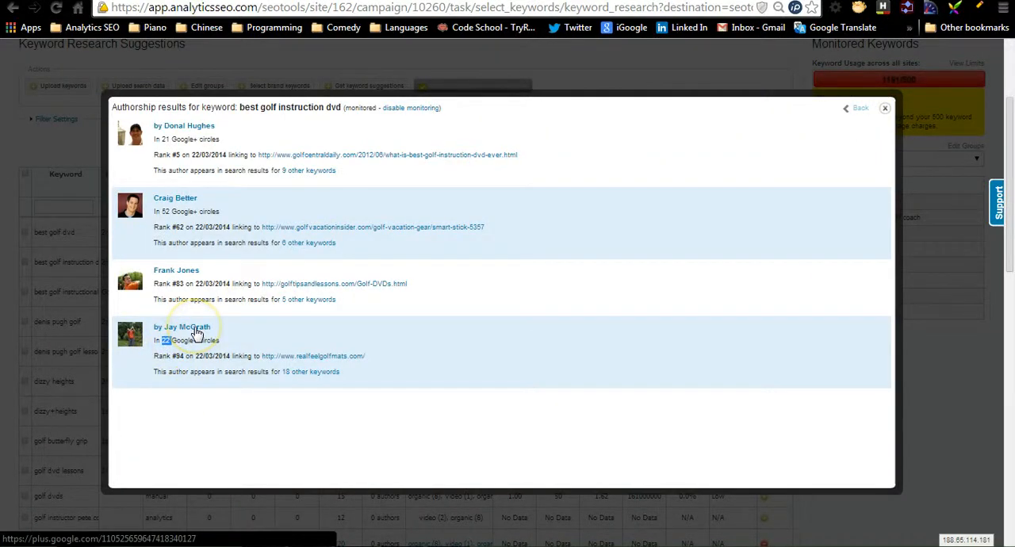
left_click(317, 372)
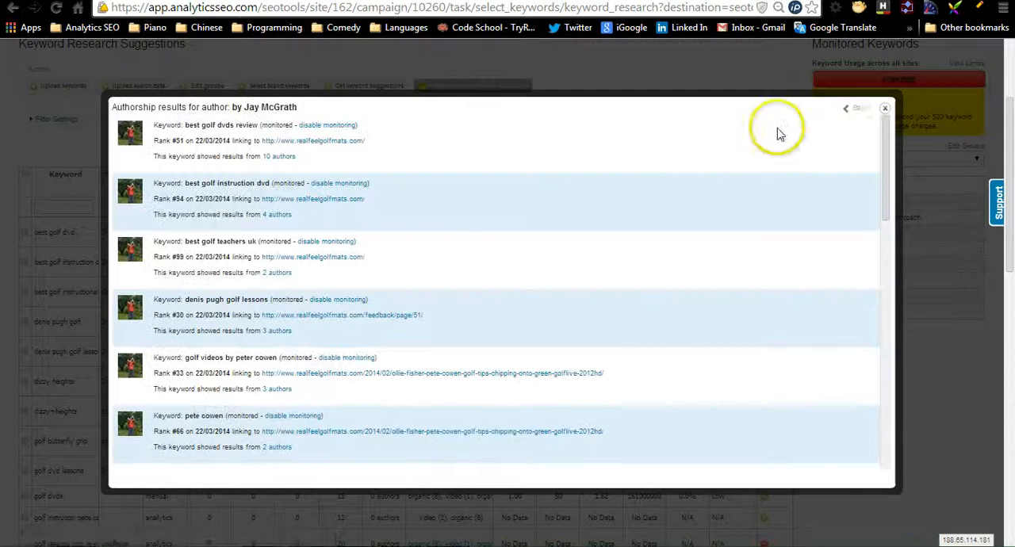
left_click(858, 108)
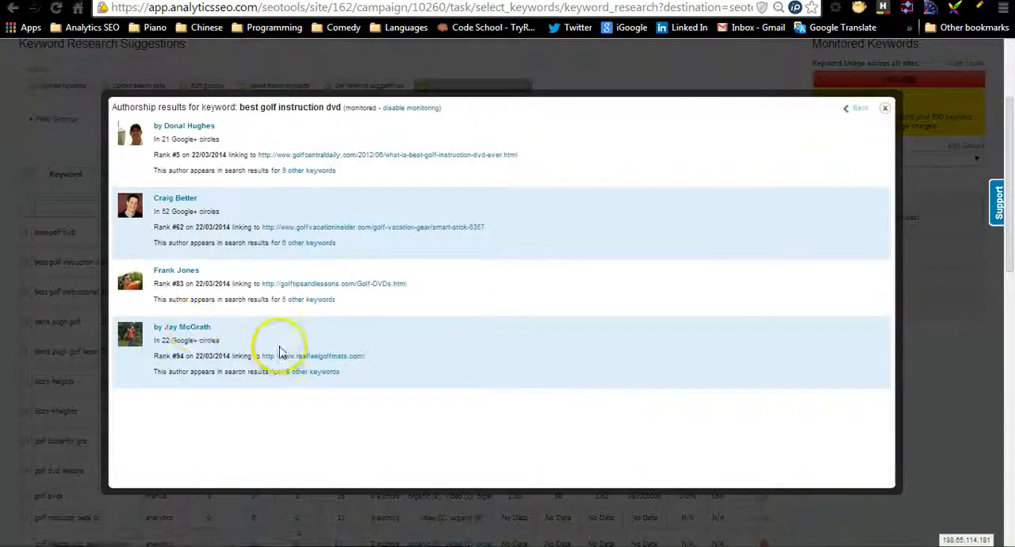
left_click(196, 331)
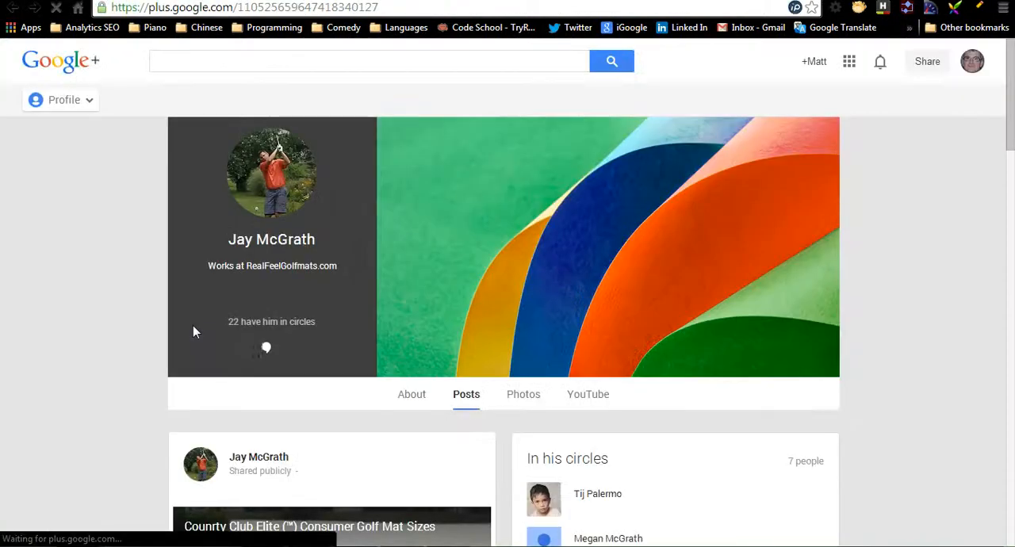
left_click(449, 1)
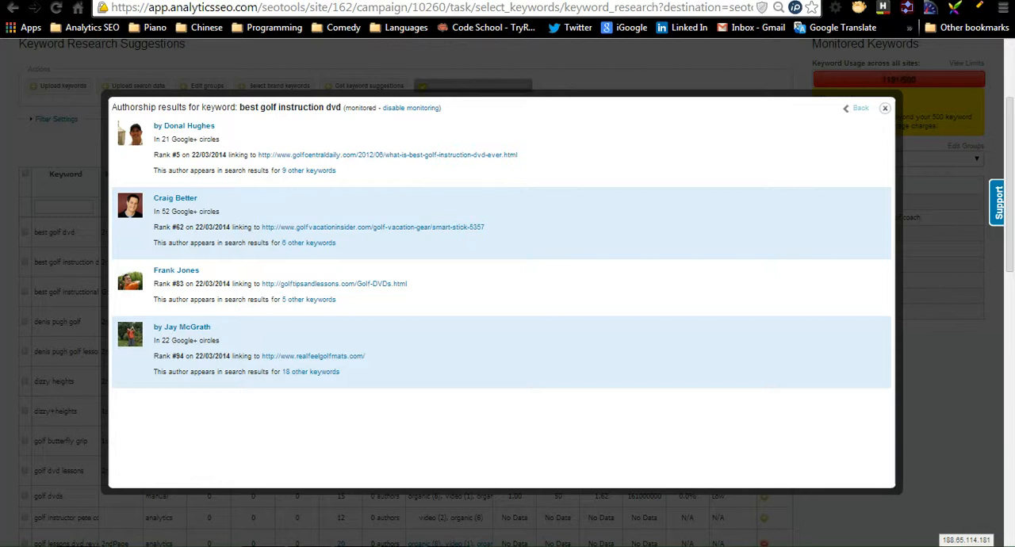
left_click(885, 108)
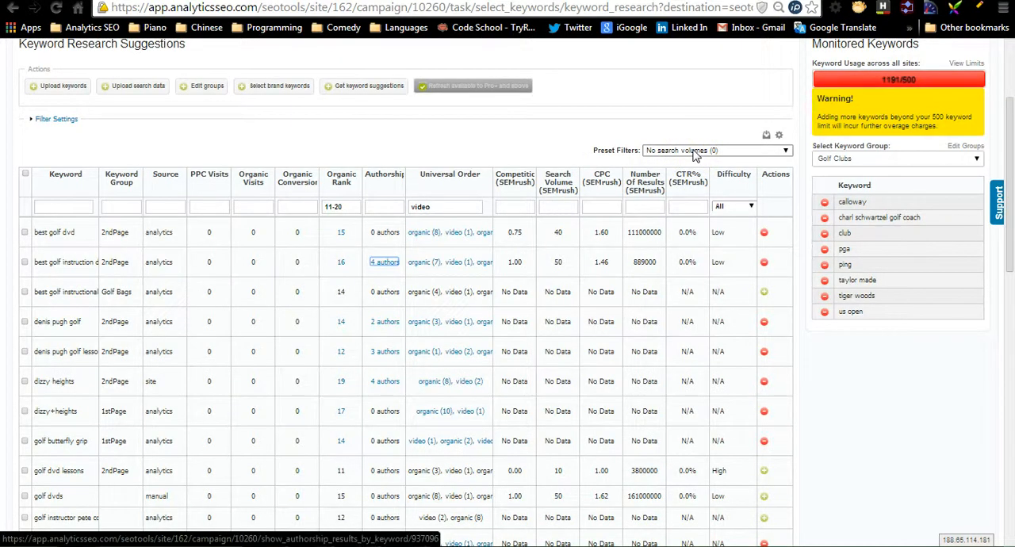
- Choose the Golf Bags keyword group, add "best golf instructional dvds" to its monitored keywords and dismiss the additional usage notice
left_click(803, 359)
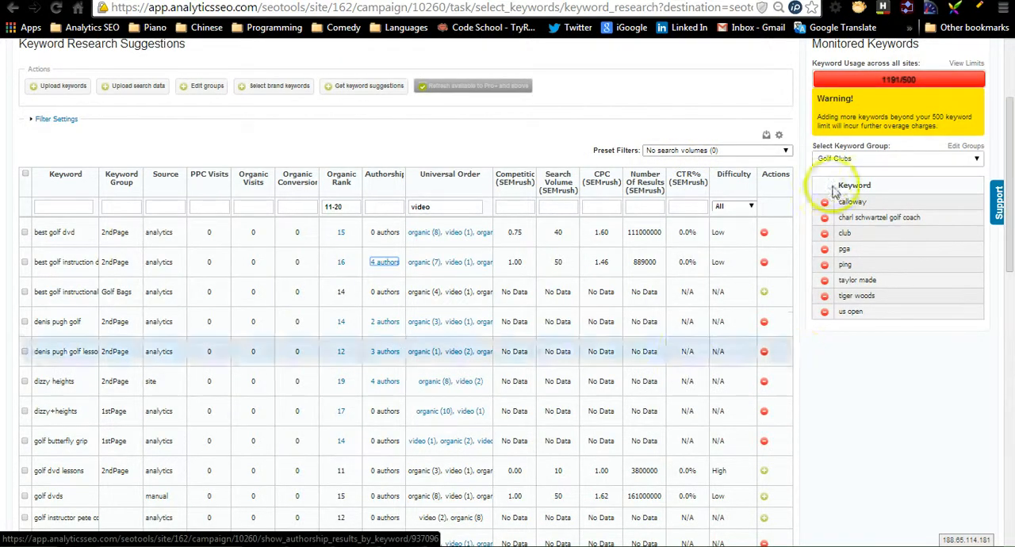
left_click(899, 158)
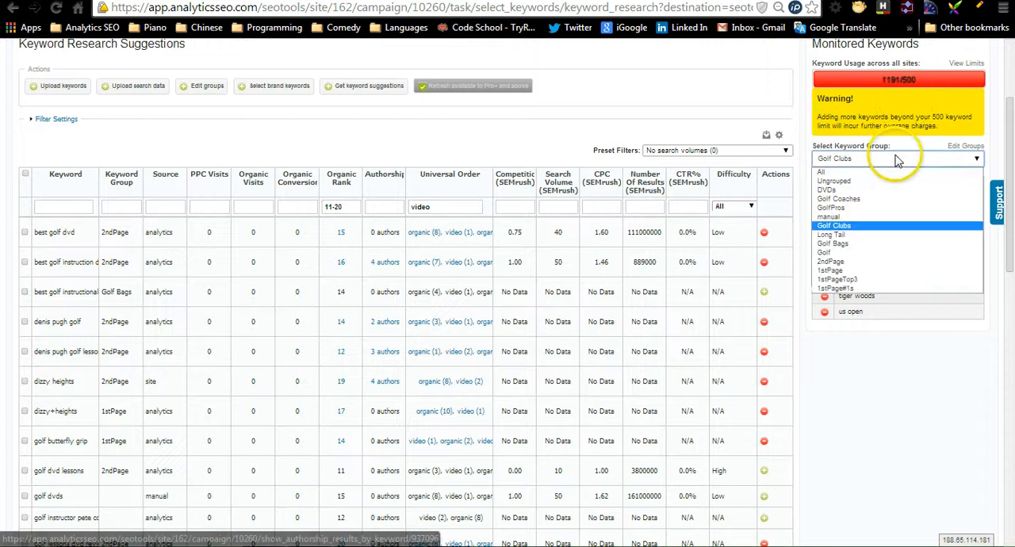
left_click(865, 243)
left_click(764, 295)
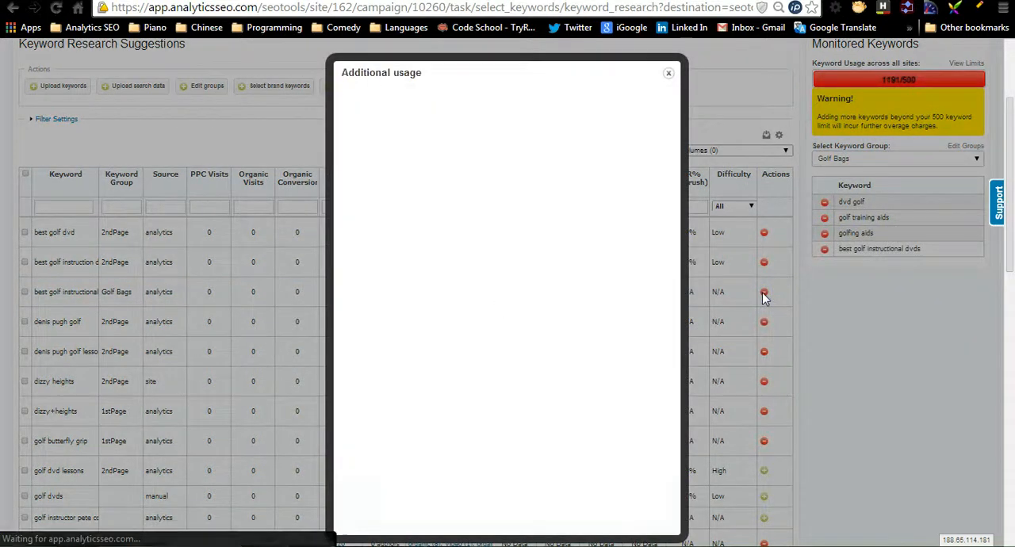
left_click(669, 271)
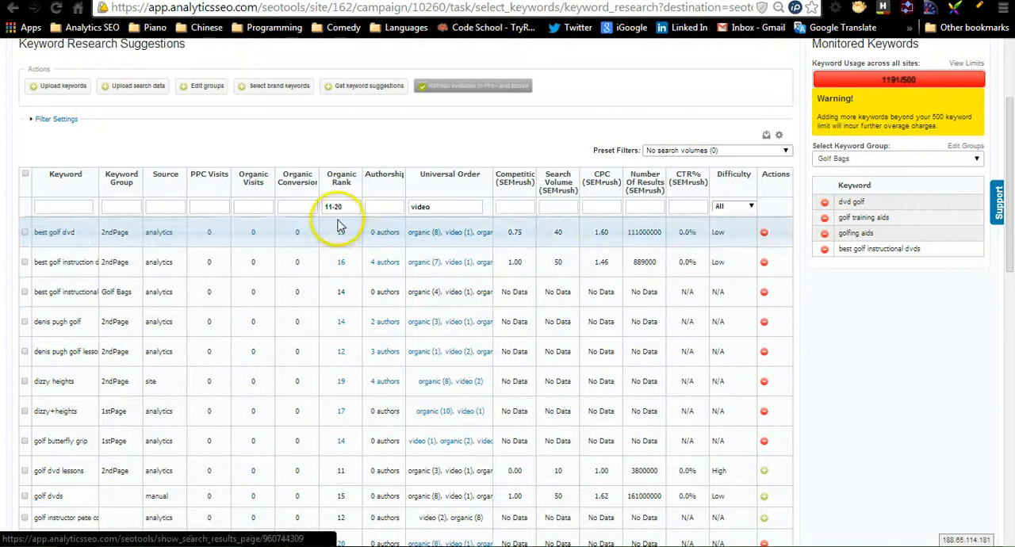
- Set the organic rank filter to <100 and check the search engine count in the monitoring summary
left_click_drag(342, 206, 297, 206)
type(">")
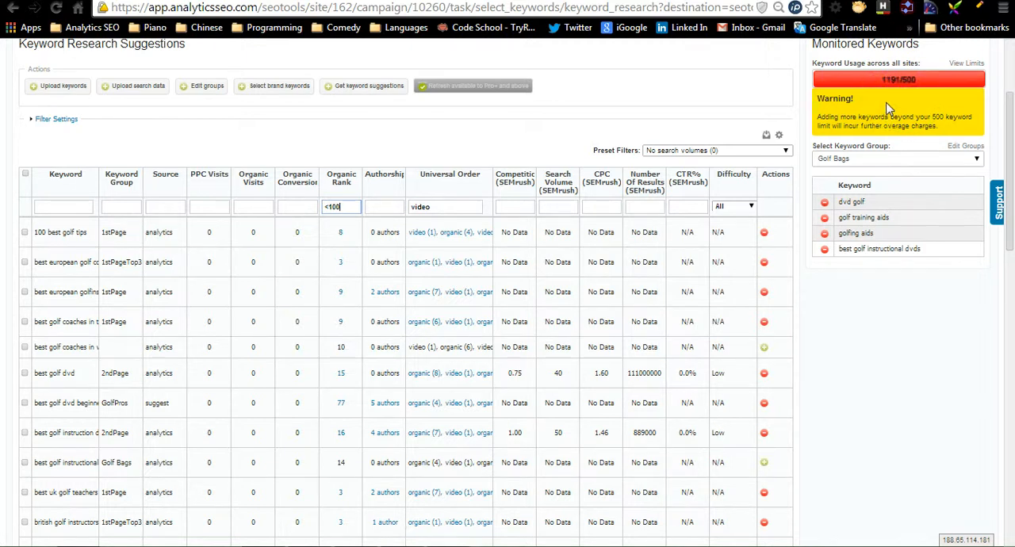
scroll(1009, 158, "up", 2)
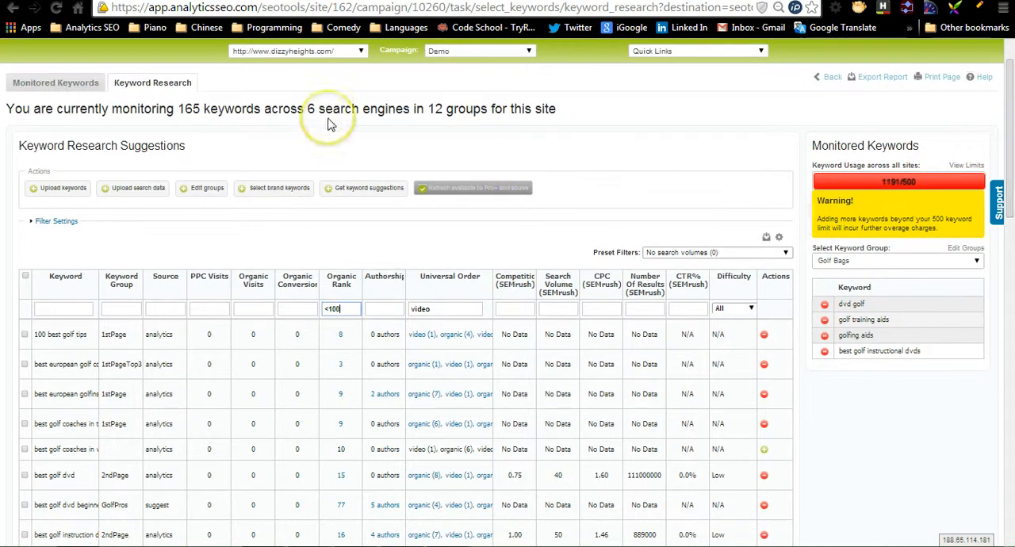
left_click_drag(306, 111, 360, 112)
left_click(408, 115)
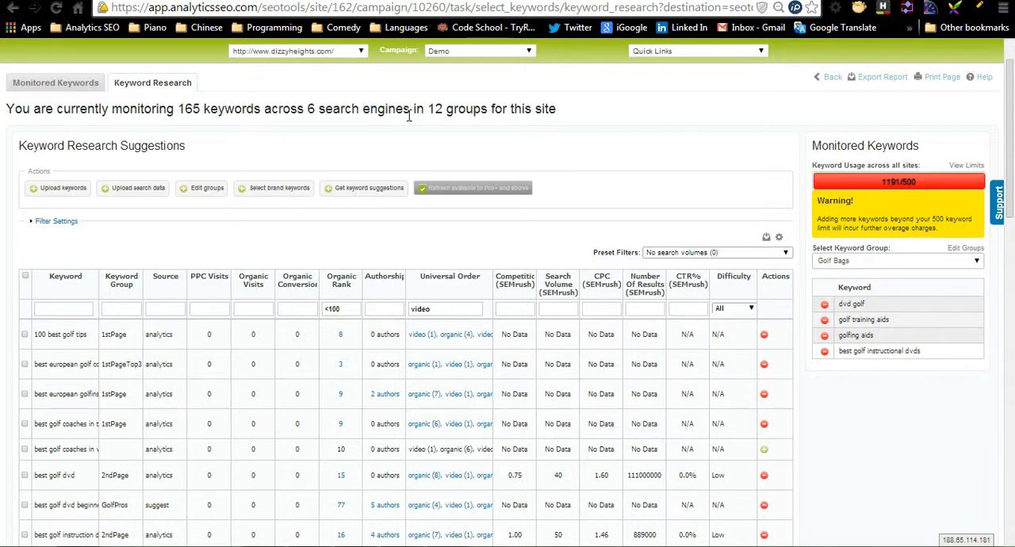
- Add "best golf coaches in world" to the monitored Golf Bags group and dismiss the additional usage notice
left_click(764, 449)
left_click(763, 454)
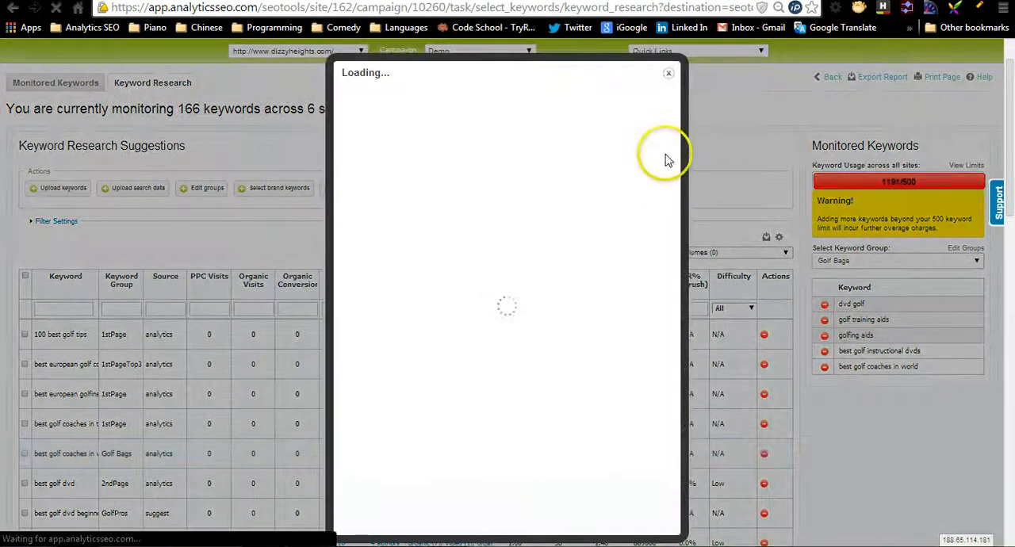
left_click(669, 270)
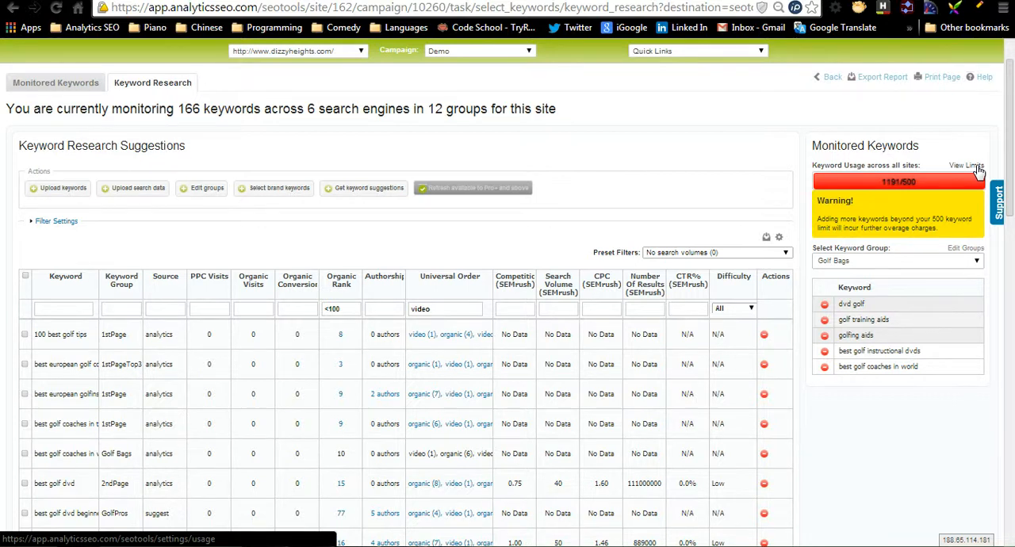
- Select three keyword rows, including dizzyhieghts.com, and look through the bulk actions available for selected keywords
left_click_drag(1009, 179, 996, 439)
left_click(460, 152)
left_click(279, 103)
left_click(202, 188)
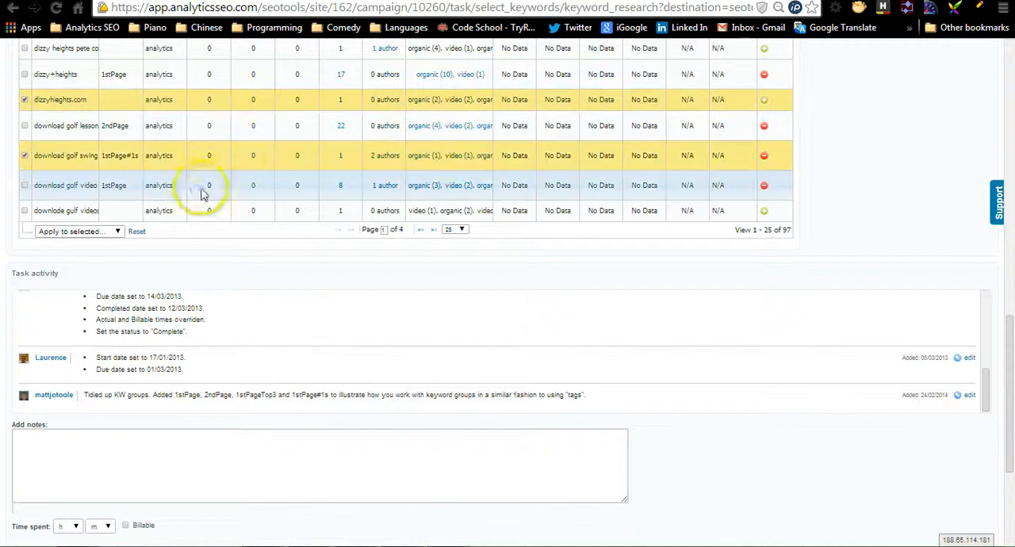
left_click(114, 231)
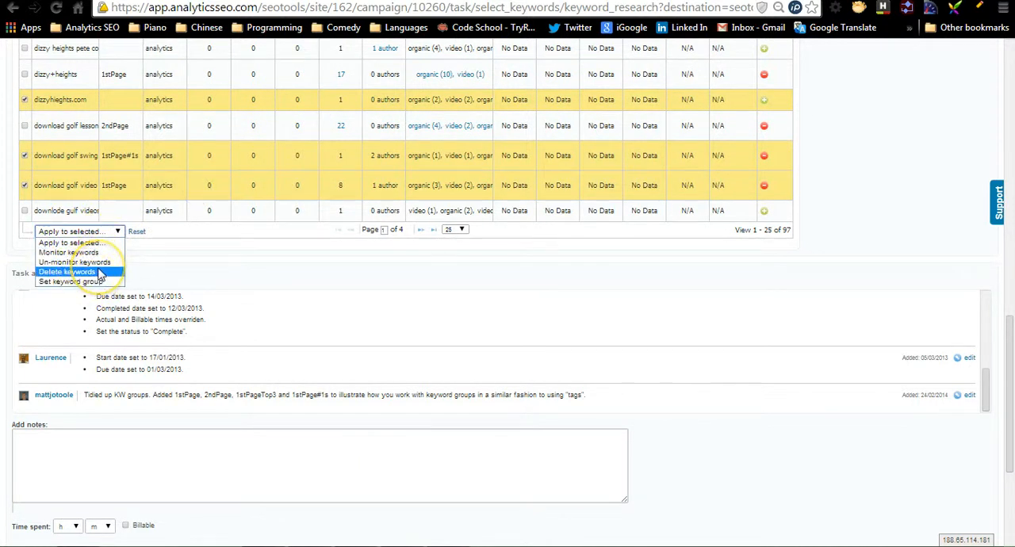
left_click(101, 253)
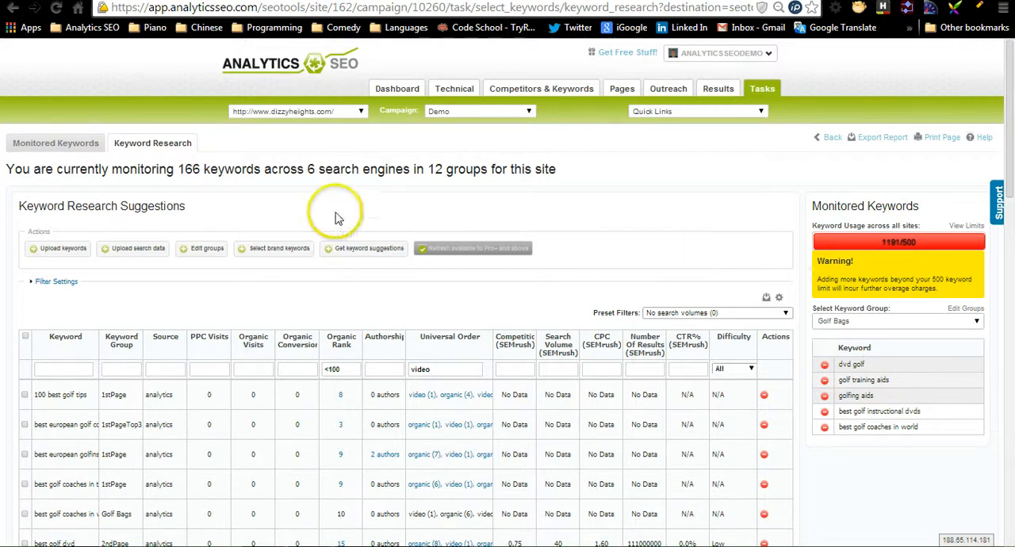
- Open the brand keyword selection for 250 keywords and examine the highest traffic keywords, current filters and filtered non-brand keywords
left_click(286, 250)
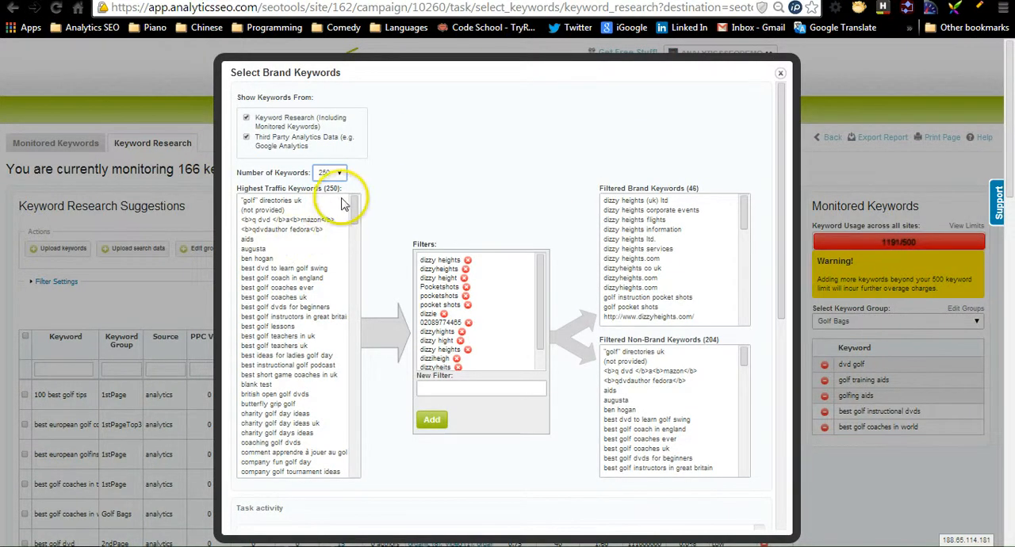
left_click(349, 430)
scroll(349, 430, "down", 5)
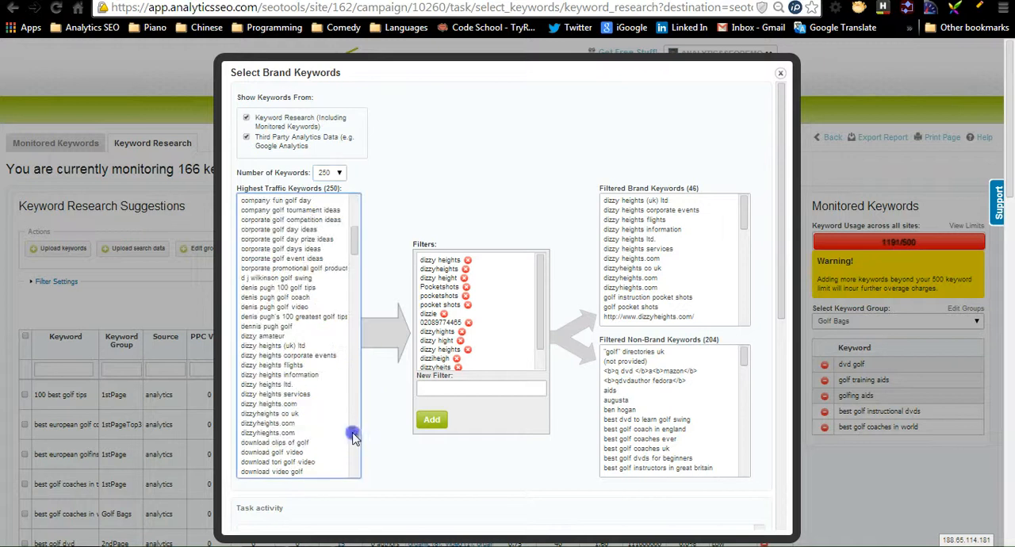
left_click(449, 264)
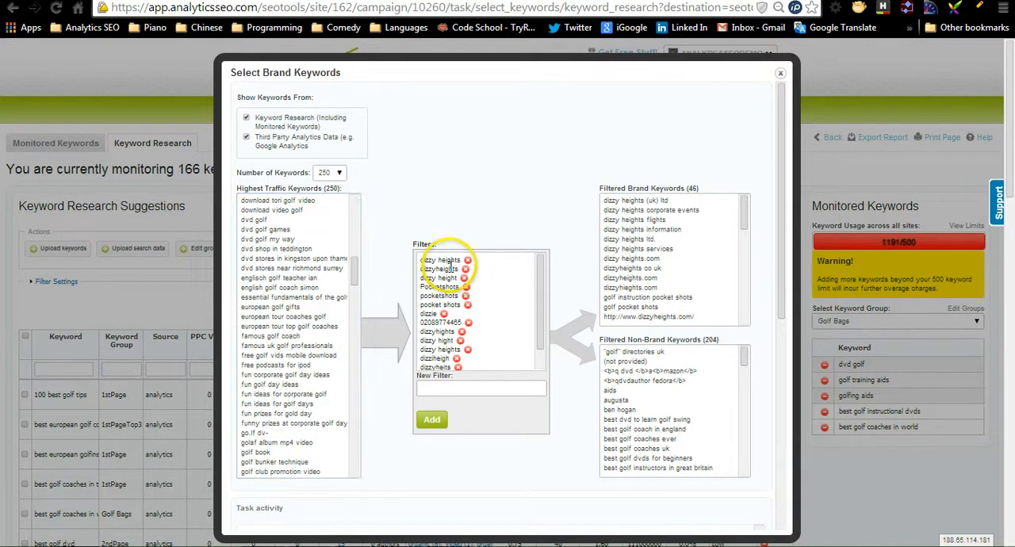
left_click(495, 390)
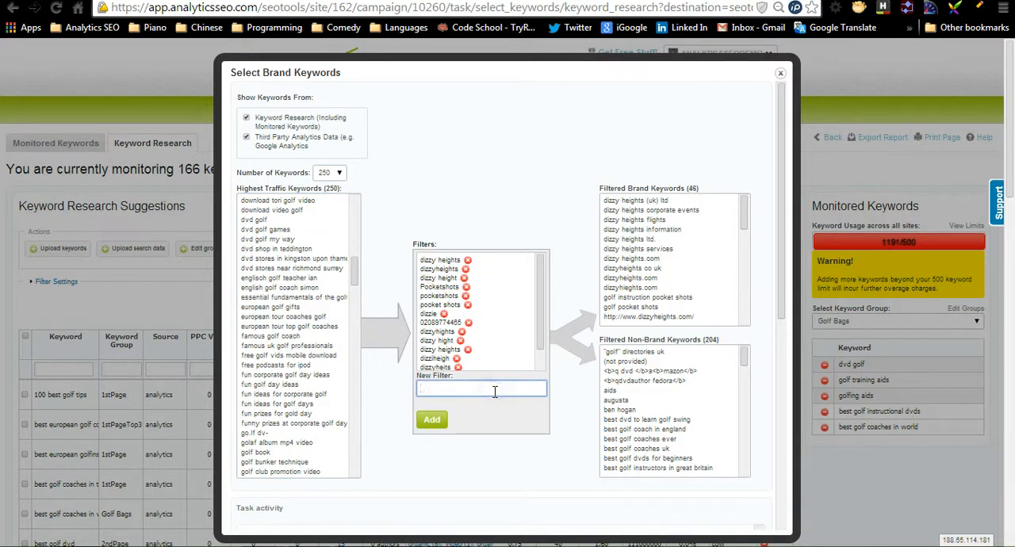
left_click(746, 458)
left_click(747, 459)
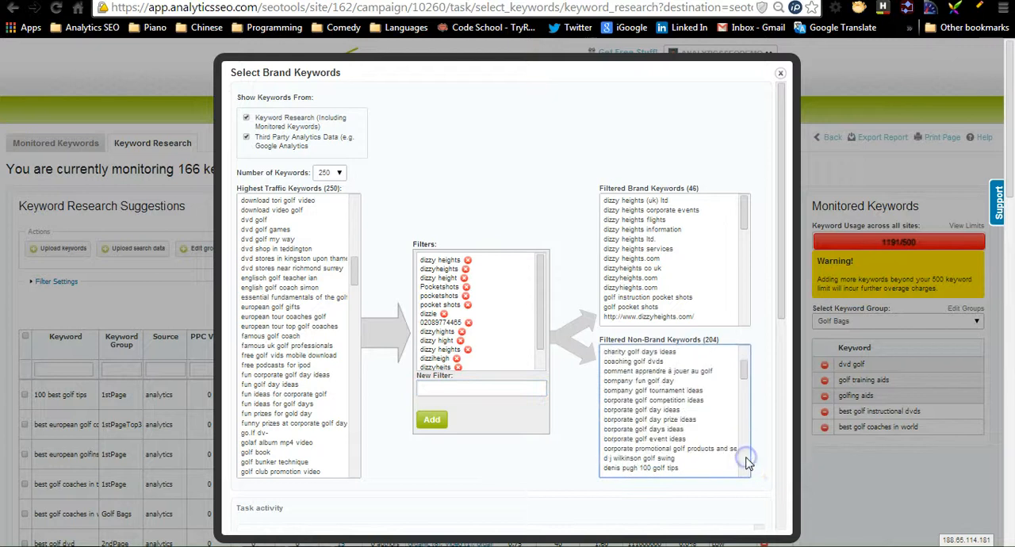
left_click(747, 459)
left_click(747, 458)
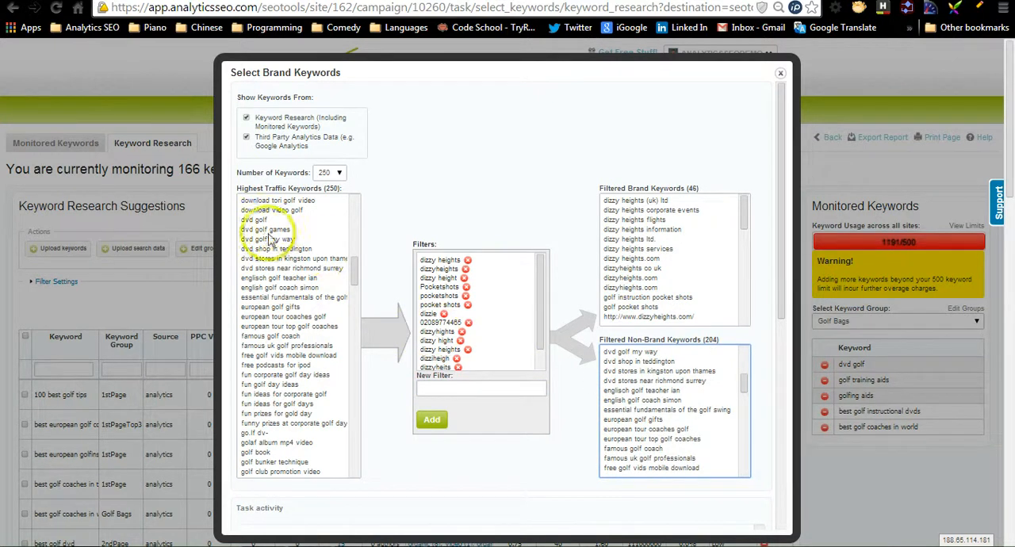
- Try "golf" as a new brand filter to preview the brand and non-brand split, and clear the entry
left_click(472, 385)
type("gol")
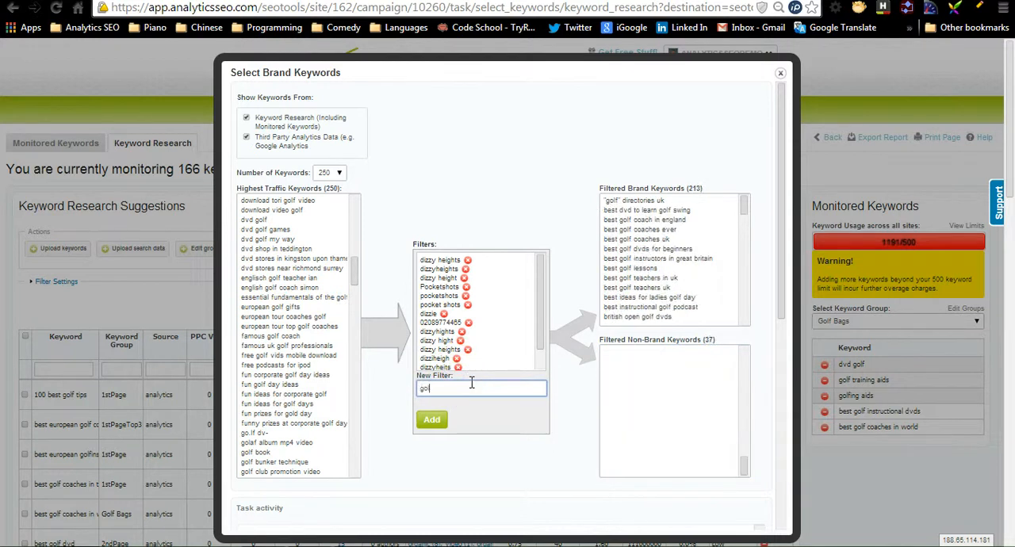
type("df")
key("BackSpace")
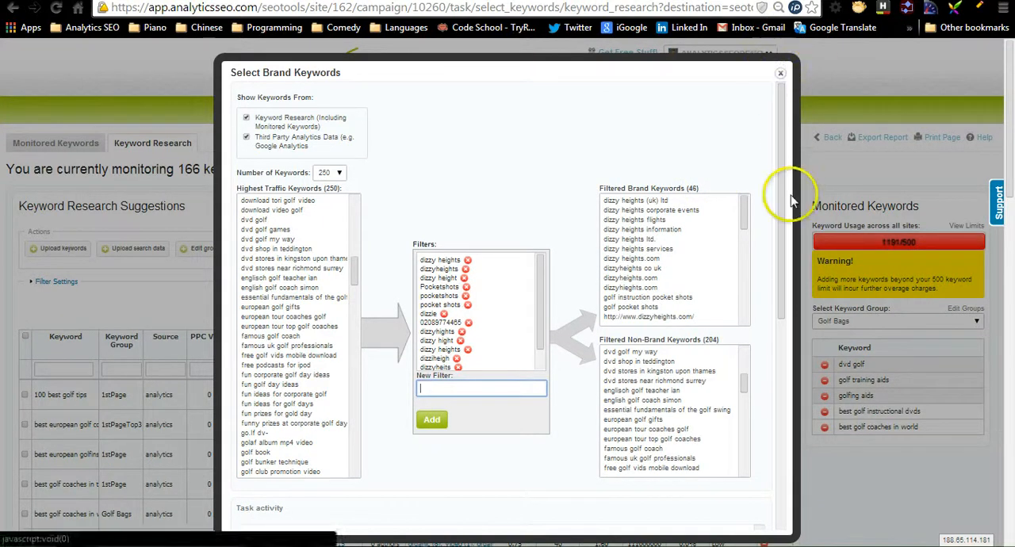
- Examine the task activity and task management sections of the brand keyword selection, and close it
left_click_drag(783, 208, 783, 303)
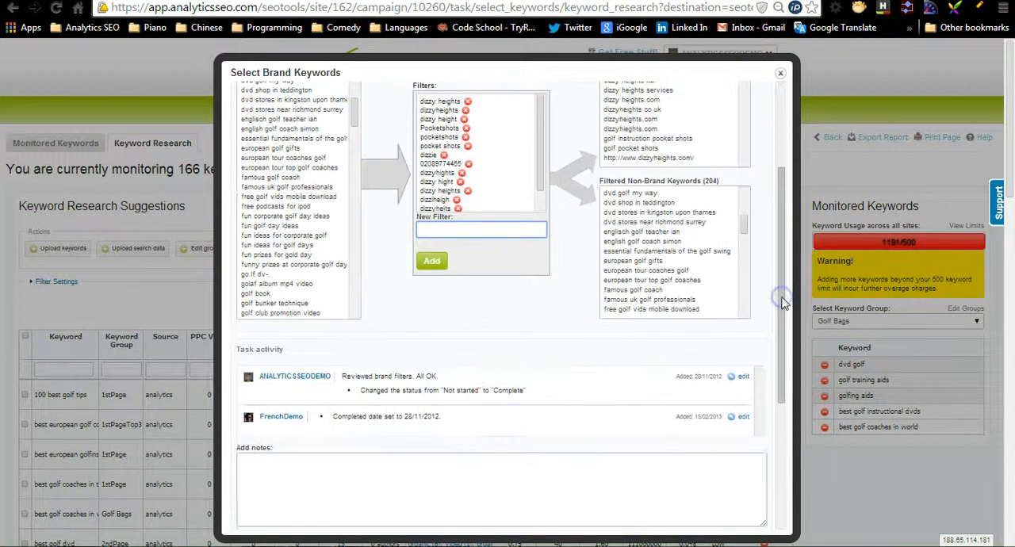
left_click_drag(784, 258, 784, 216)
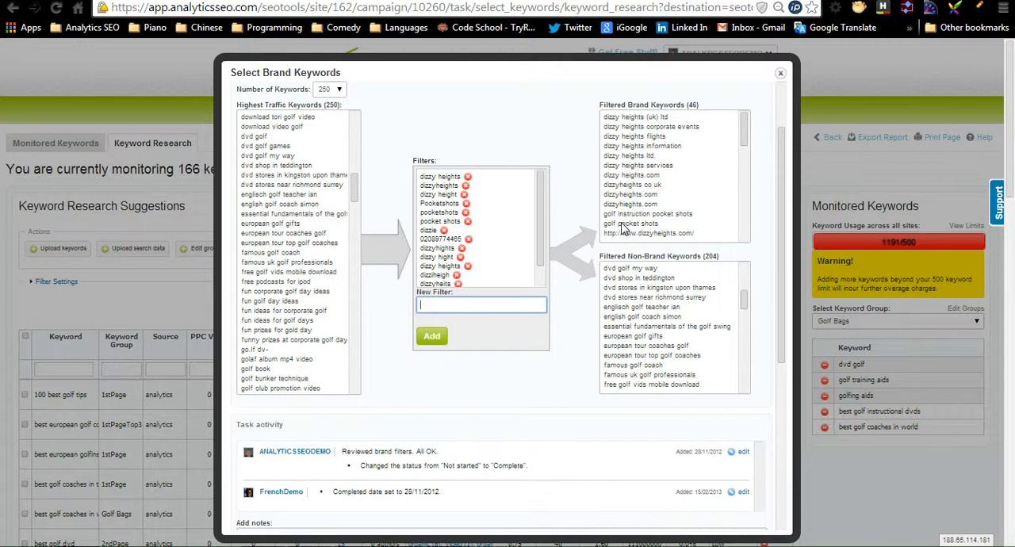
left_click(781, 73)
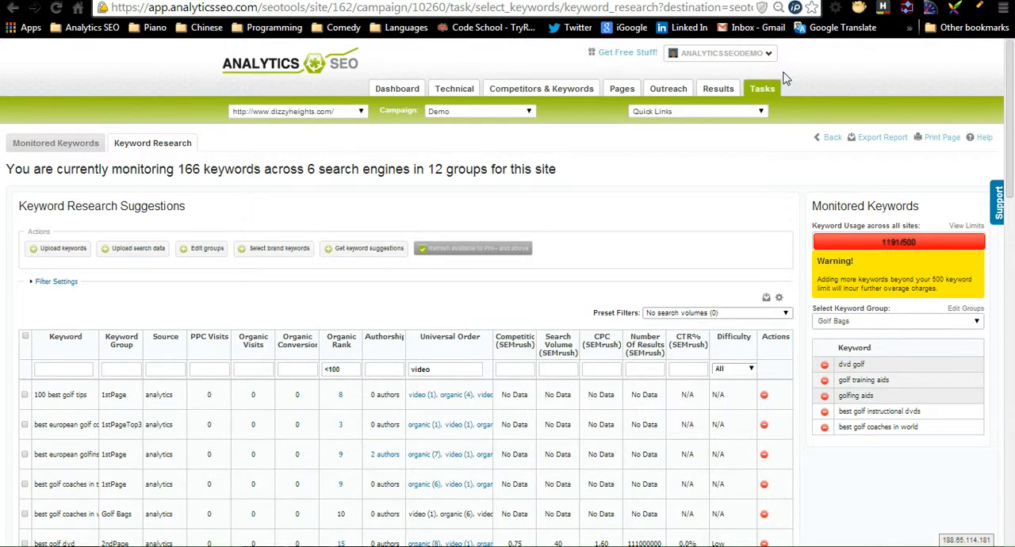
left_click(277, 250)
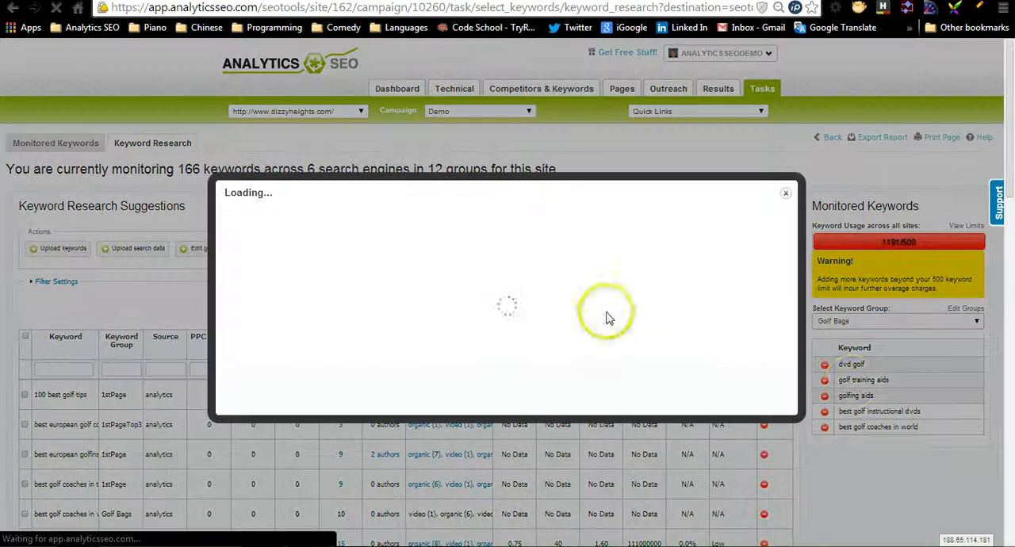
left_click_drag(780, 269, 767, 458)
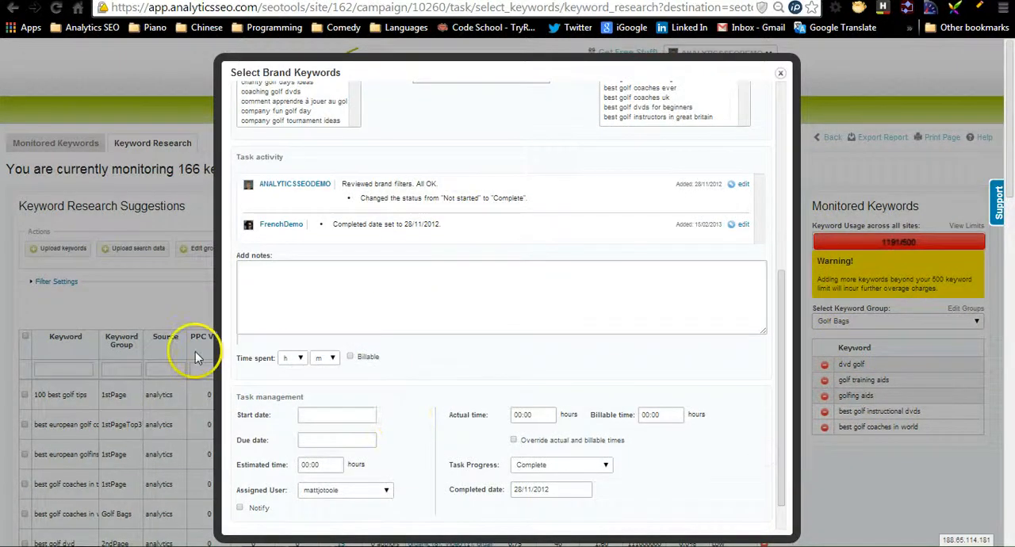
left_click(781, 73)
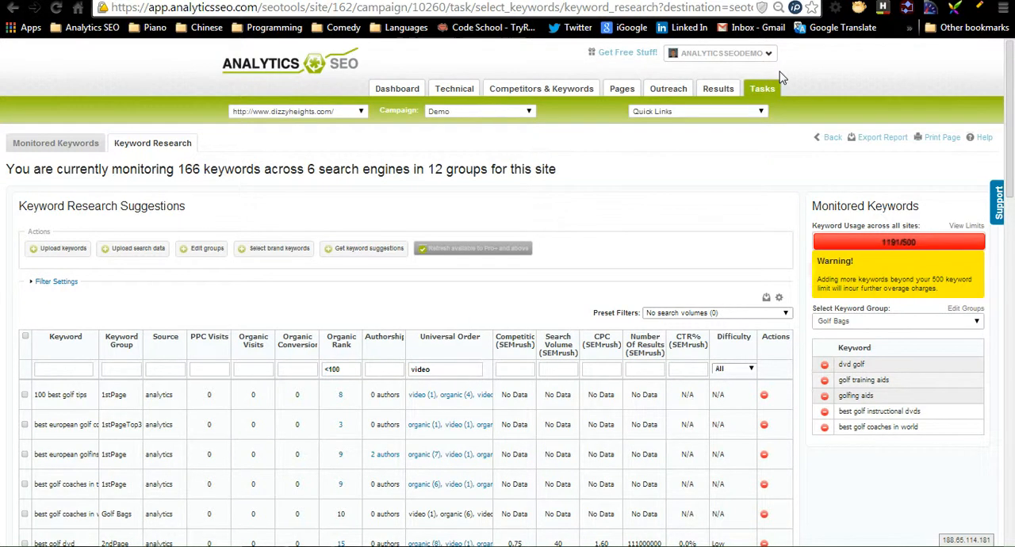
- Open the search data upload form and search the support help for "search data"
left_click(161, 253)
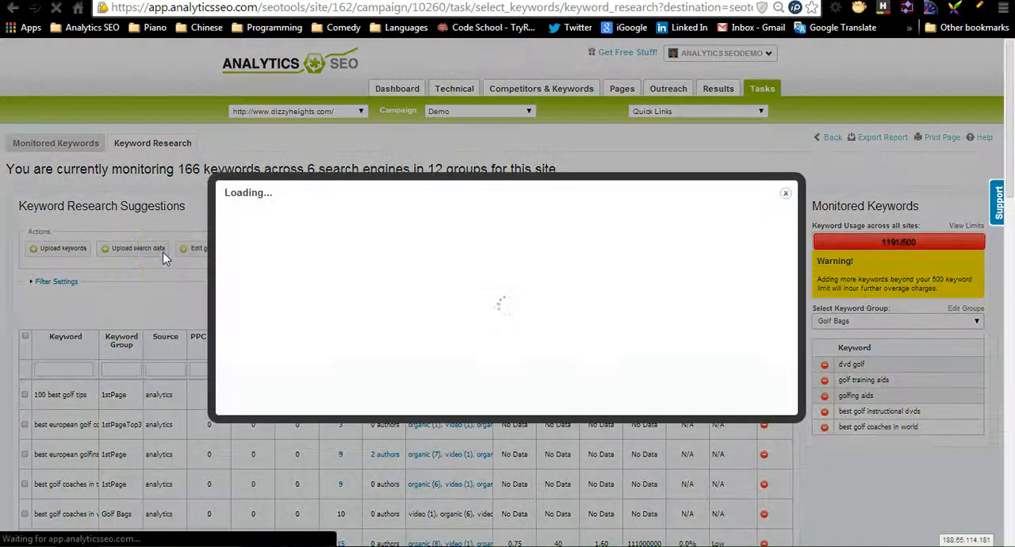
left_click(993, 208)
left_click(530, 105)
type("search data")
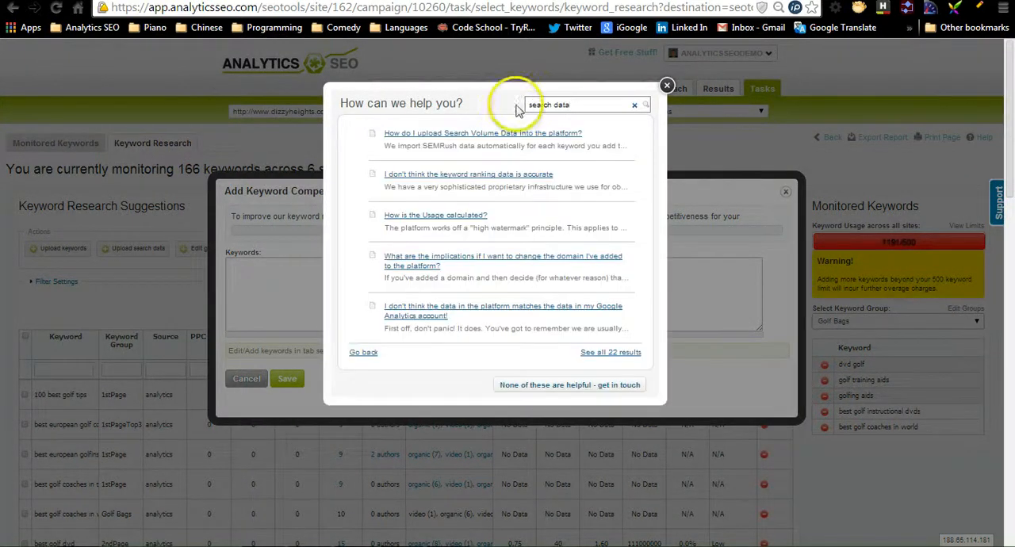
- Read the article "How do I upload Search Volume Data into the platform?", and close it, the help window and the upload form
left_click(513, 133)
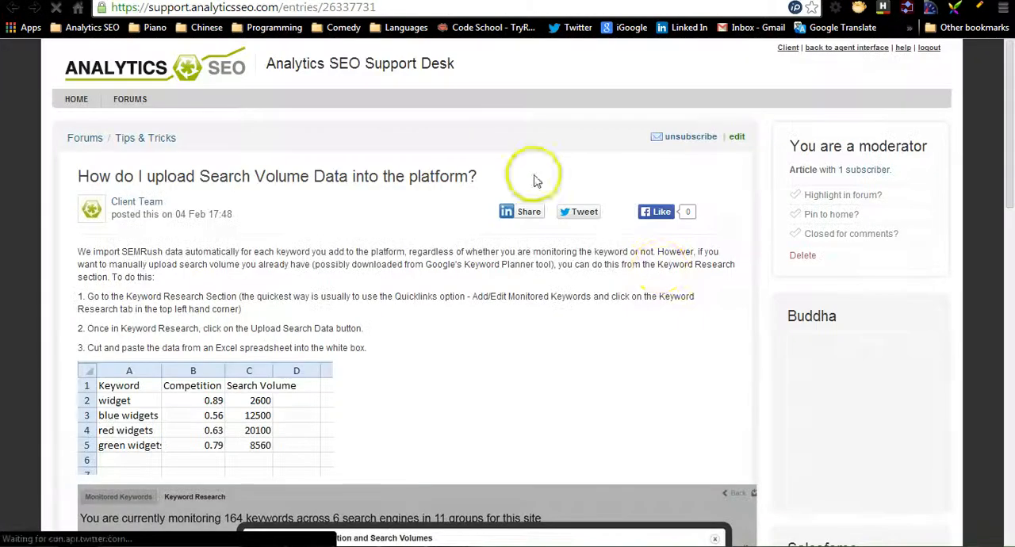
left_click_drag(1007, 177, 993, 335)
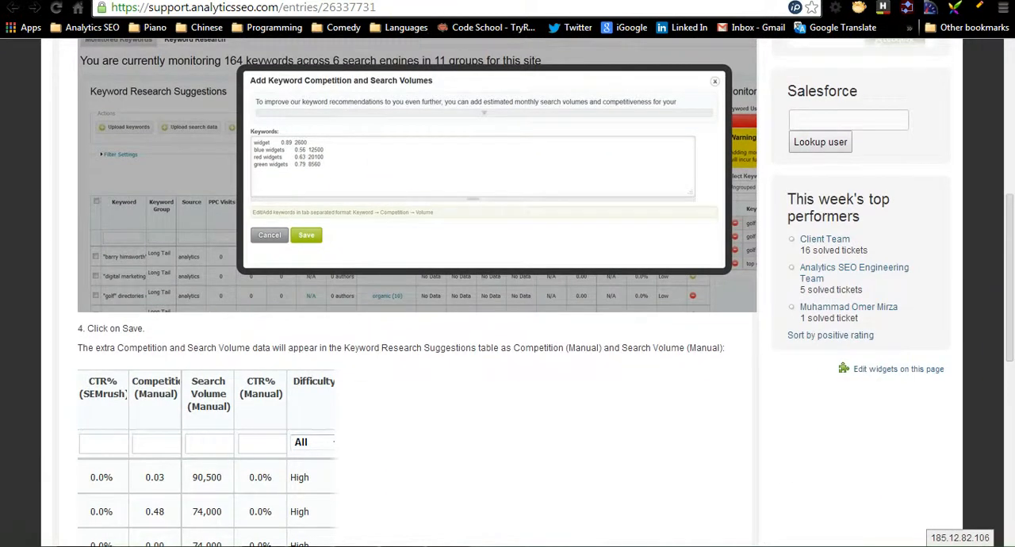
key("ctrl+w")
left_click(669, 85)
left_click(244, 381)
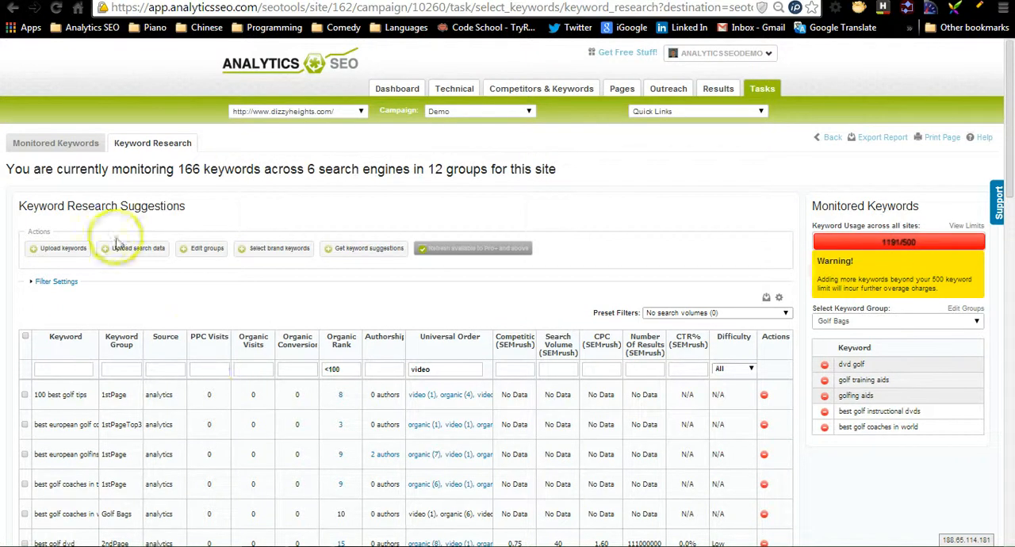
- View the monitored keywords summary and open the Monitored Keywords ranking report
left_click(82, 148)
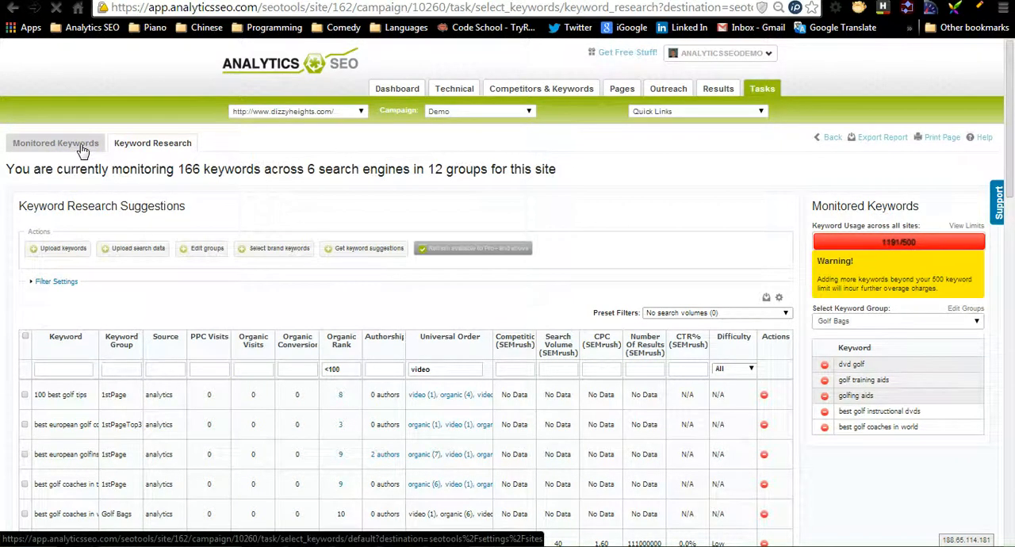
left_click(460, 91)
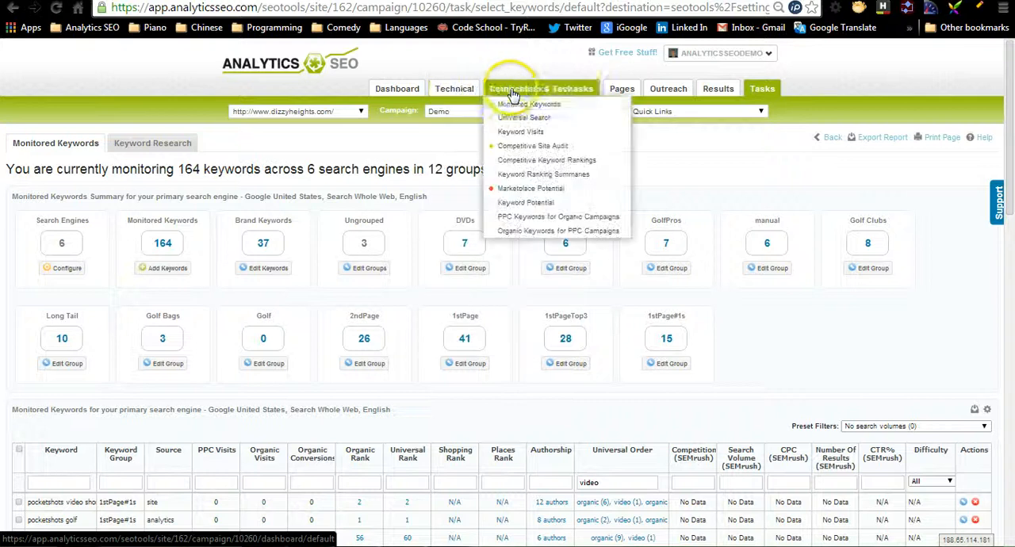
left_click(513, 103)
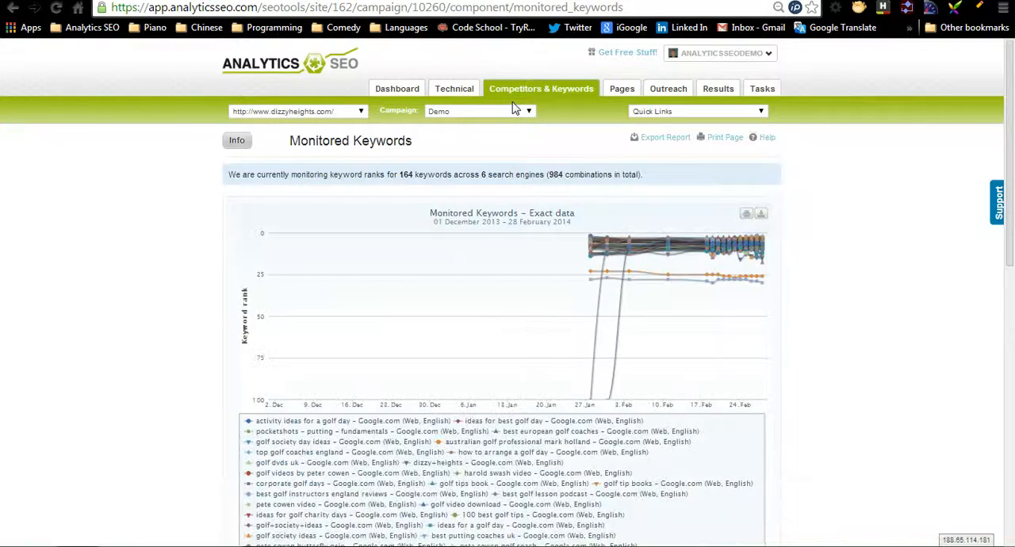
- Set the Monitored Keywords report's date range to Weekly and view the ranking chart
scroll(997, 397, "down", 5)
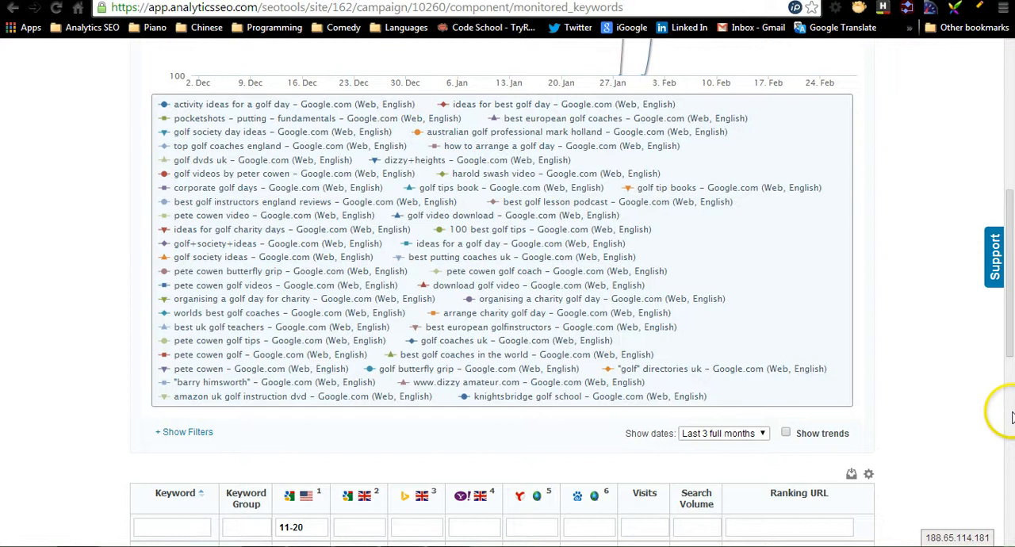
left_click(680, 432)
left_click(714, 445)
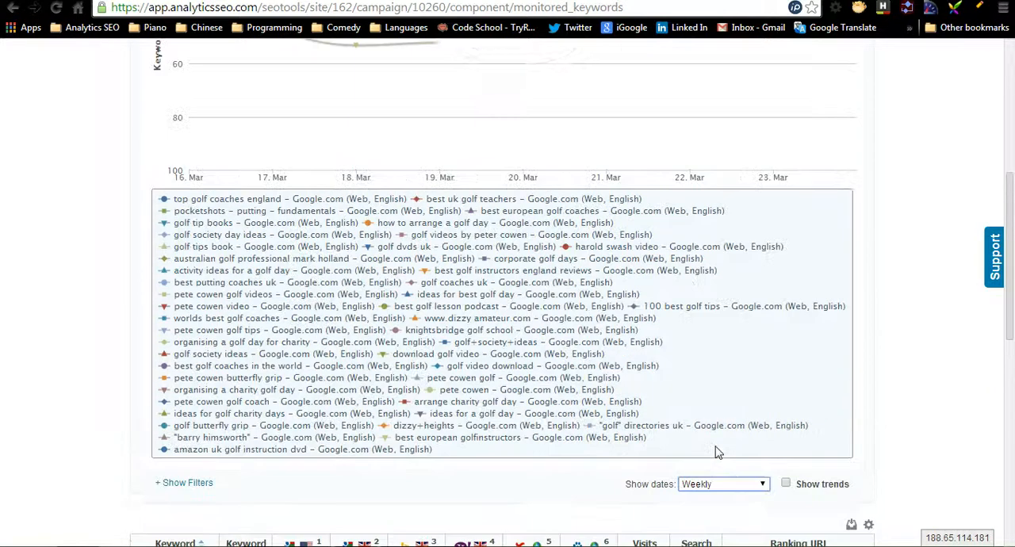
left_click_drag(1010, 278, 1012, 136)
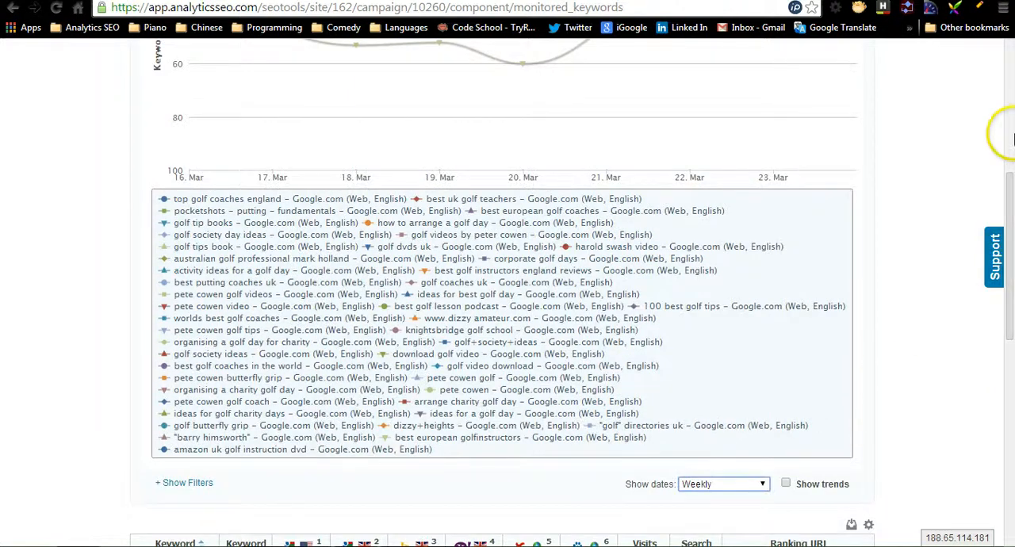
- Examine the Competitive Keyword Rankings chart and table, and return to the Monitored Keywords report
mouse_move(558, 105)
left_click(545, 190)
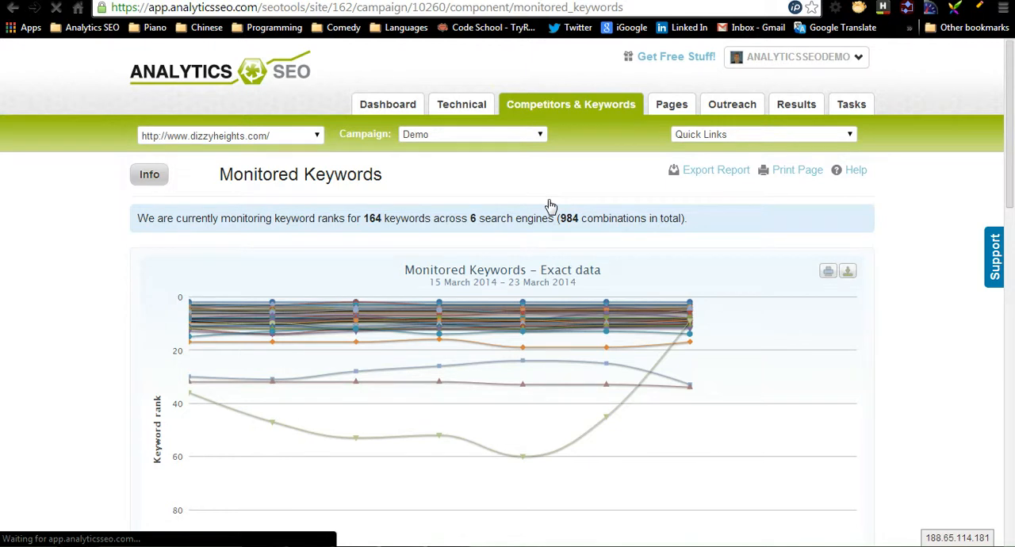
left_click_drag(1010, 240, 1012, 391)
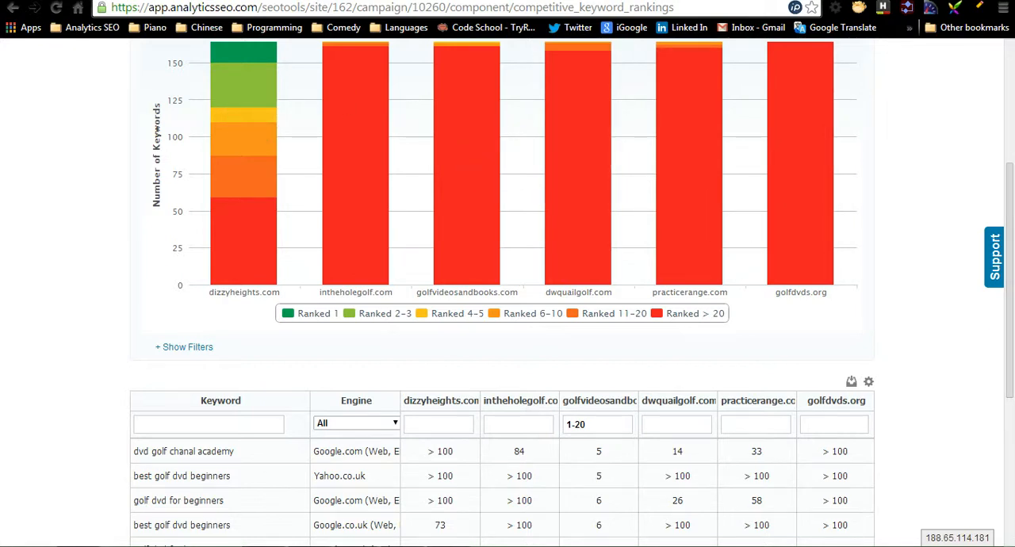
left_click(16, 8)
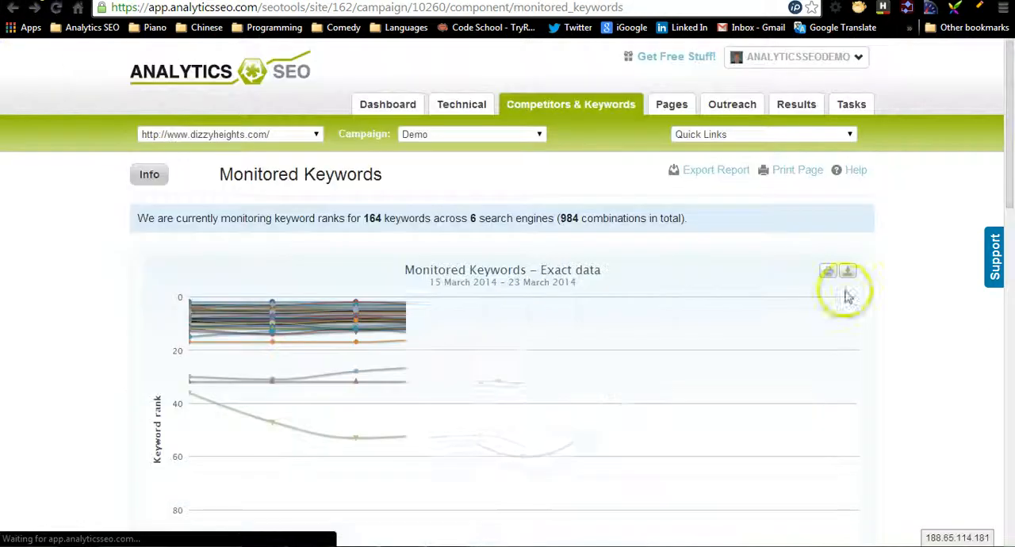
- Set the Monitored Keywords report's date range to Last full month and view the ranking table
left_click_drag(1013, 145, 1007, 327)
left_click(748, 313)
left_click(738, 344)
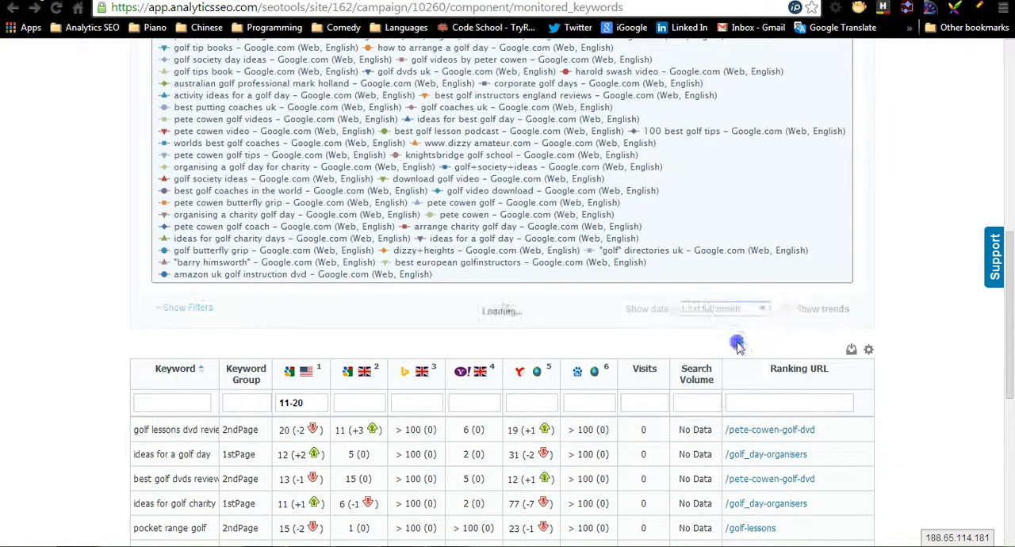
left_click_drag(1010, 271, 1007, 349)
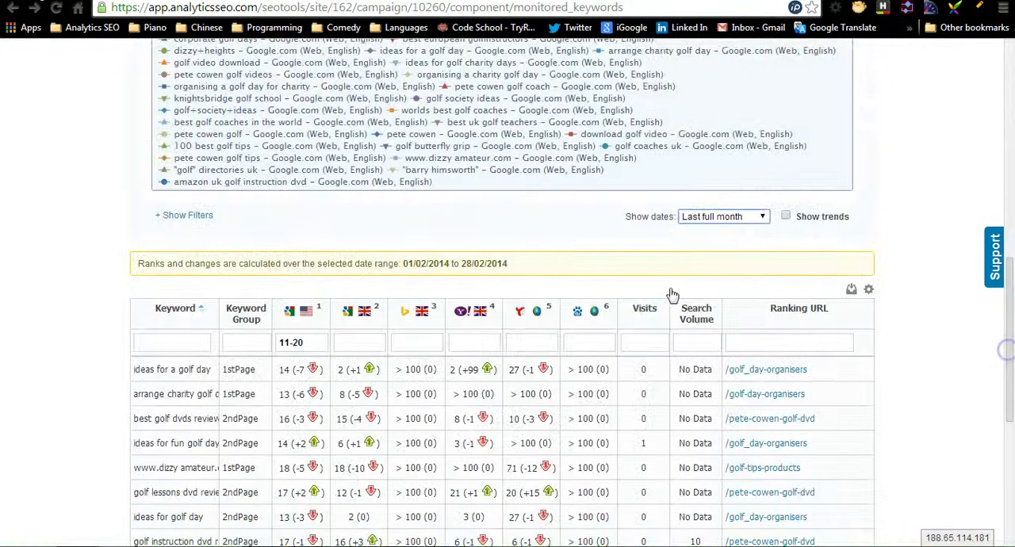
- Show the report filters, filter by the 1stPageTop3 keyword group and select all of its keywords
left_click(193, 221)
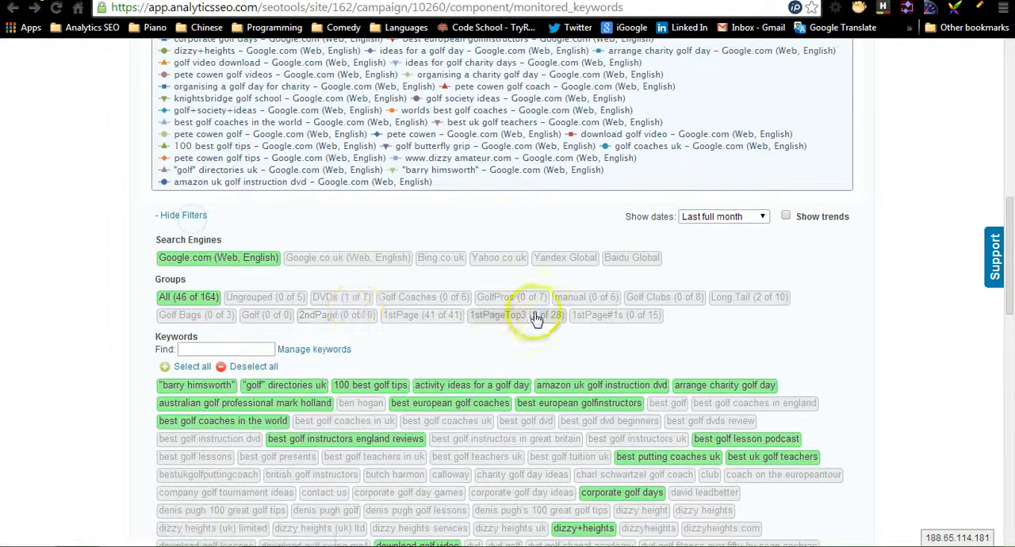
left_click(537, 316)
left_click(187, 368)
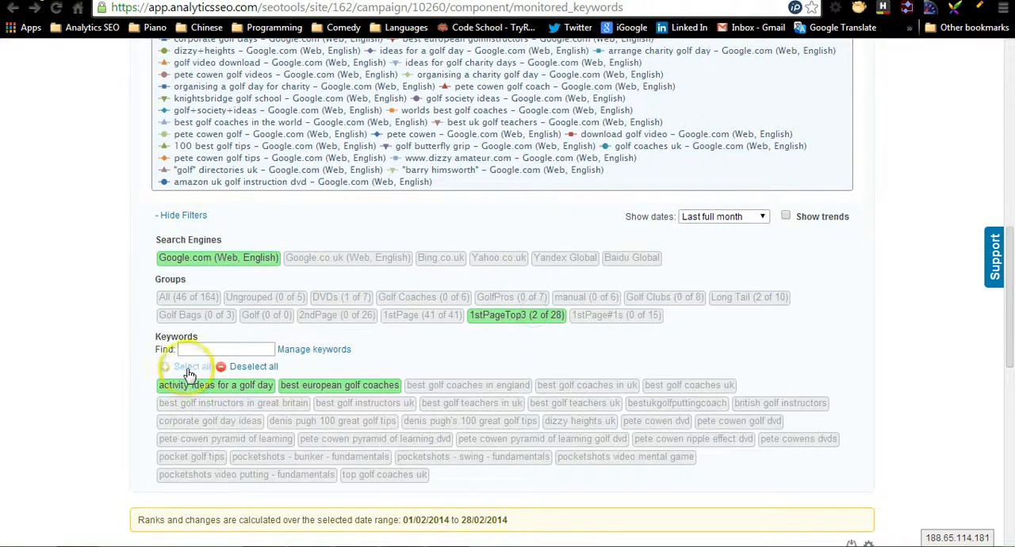
- Select every keyword in the 1stPageTop3 group and view the updated Monitored Keywords ranking chart
left_click(188, 369)
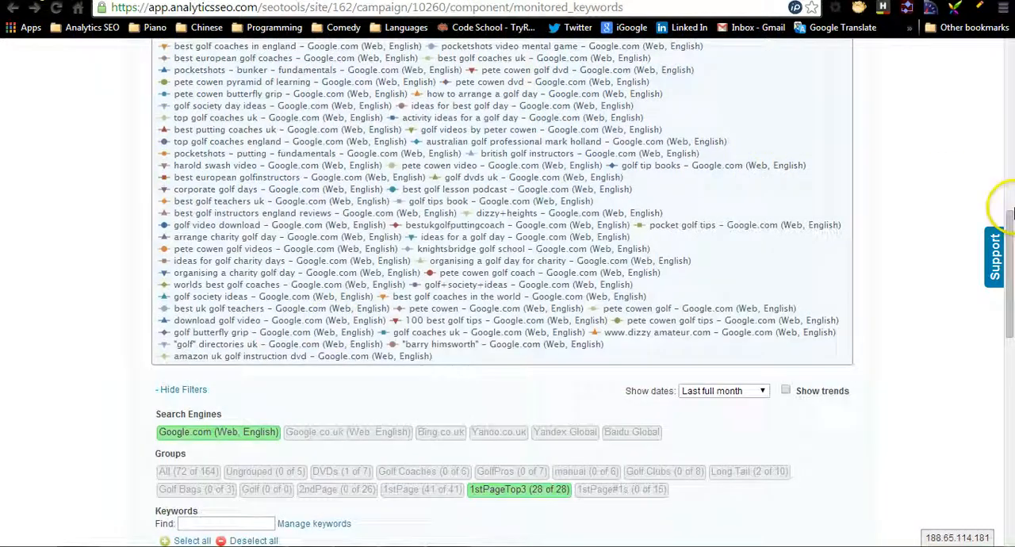
left_click_drag(1009, 210, 1003, 246)
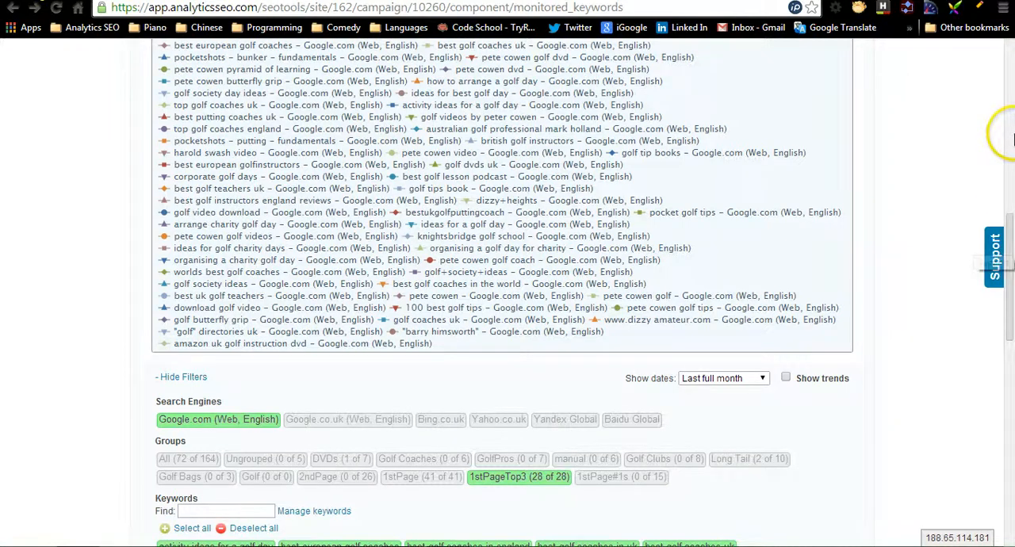
left_click(1010, 133)
left_click_drag(1010, 133, 1010, 61)
- Open the Keyword Ranking Summaries report and examine its ranking chart and the table of changes by rank range
mouse_move(574, 107)
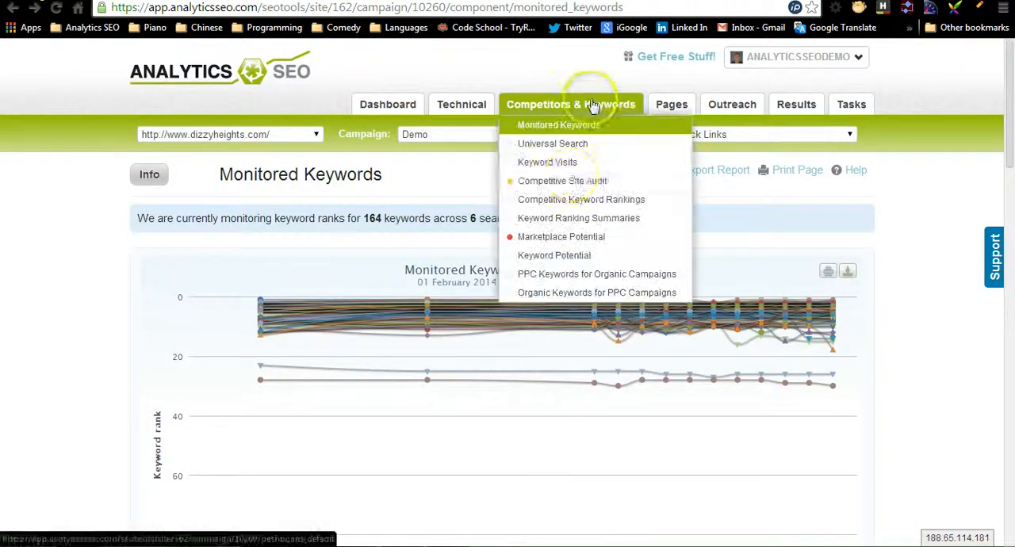
left_click(578, 200)
mouse_move(567, 124)
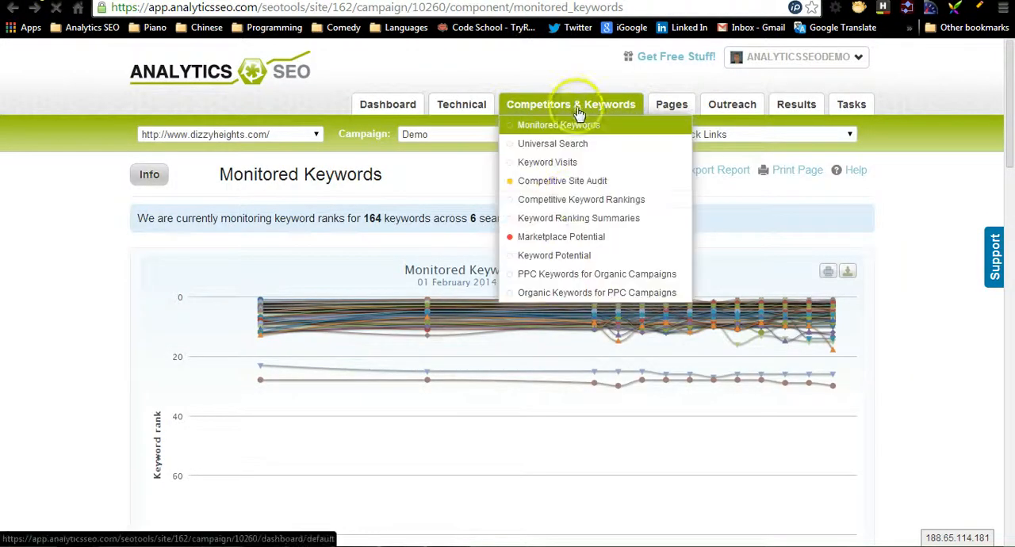
left_click(569, 219)
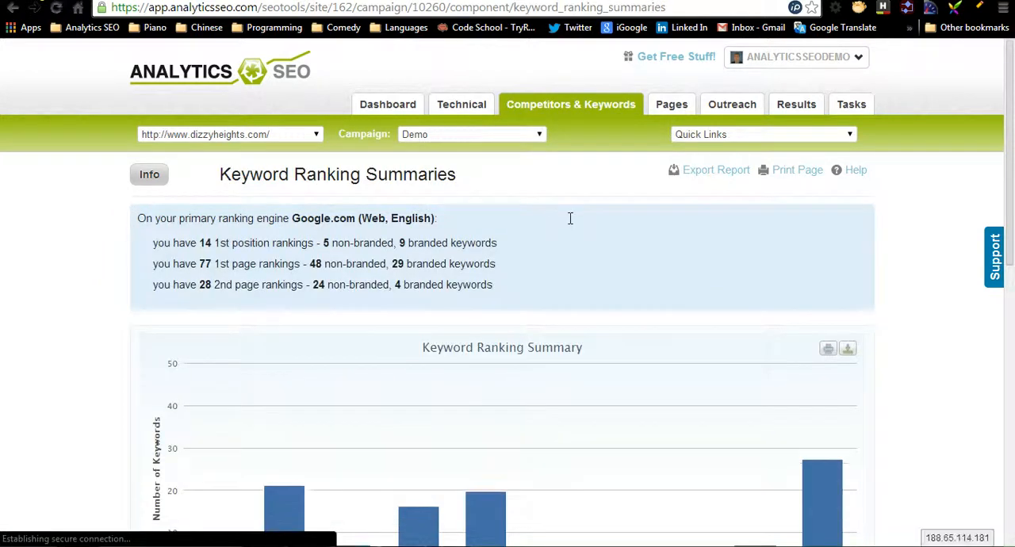
left_click_drag(1013, 182, 997, 415)
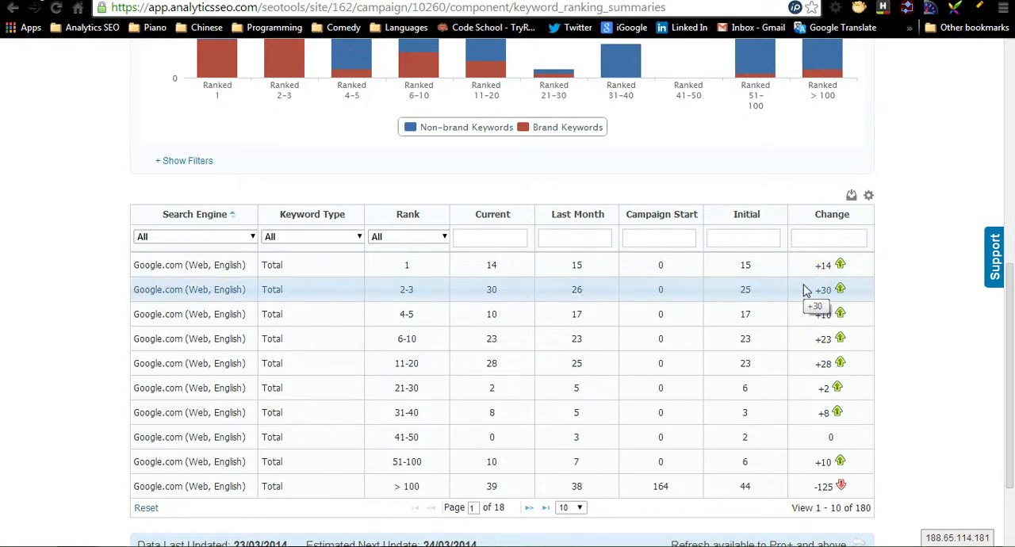
scroll(805, 291, "up", 6)
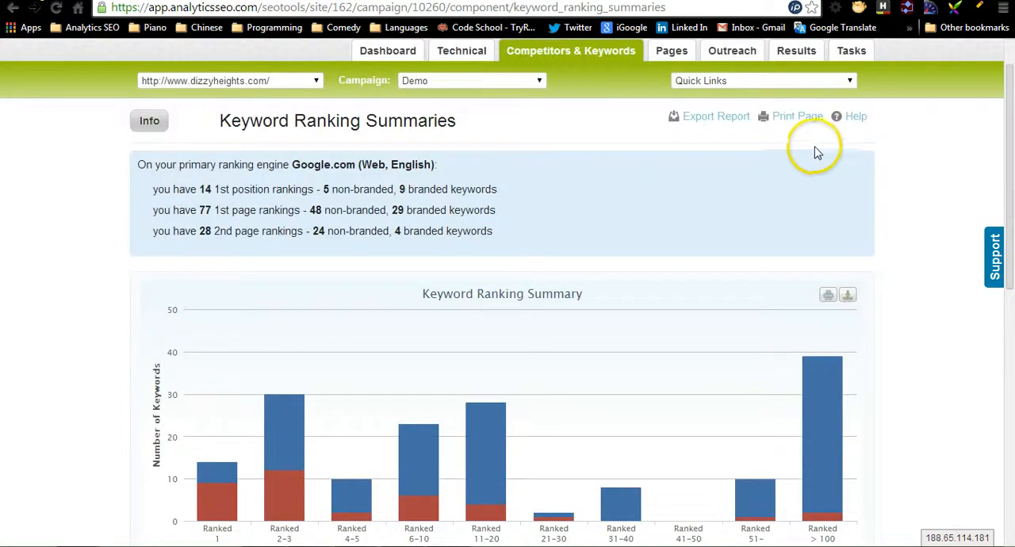
- View the export options and the list of exportable reports for Keyword Ranking Summaries, and close them without exporting
left_click(707, 116)
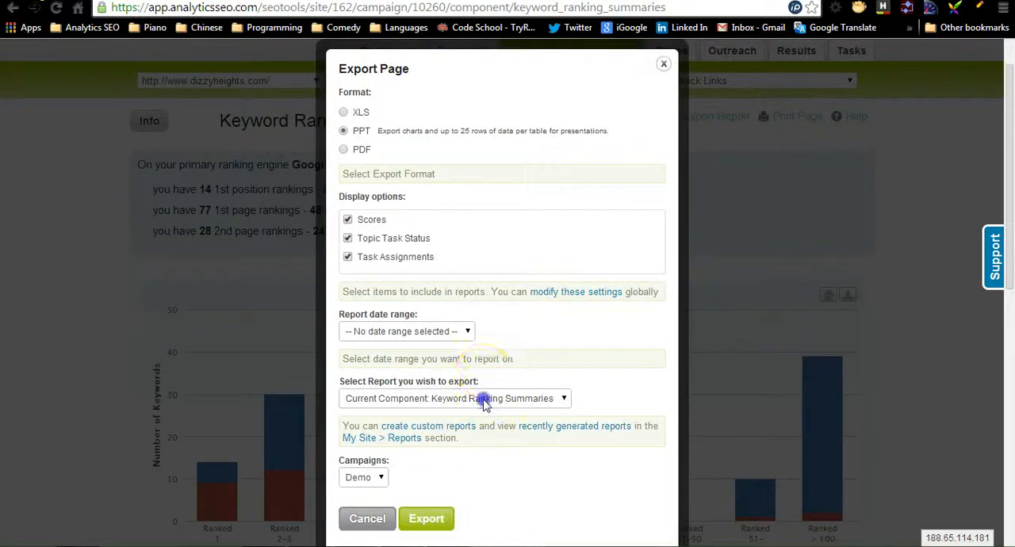
left_click(486, 400)
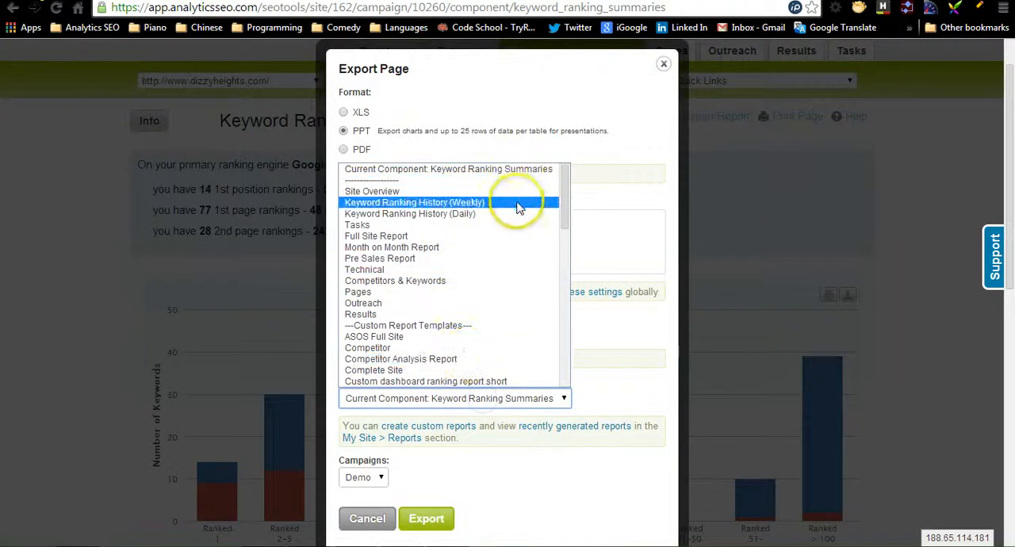
left_click(768, 177)
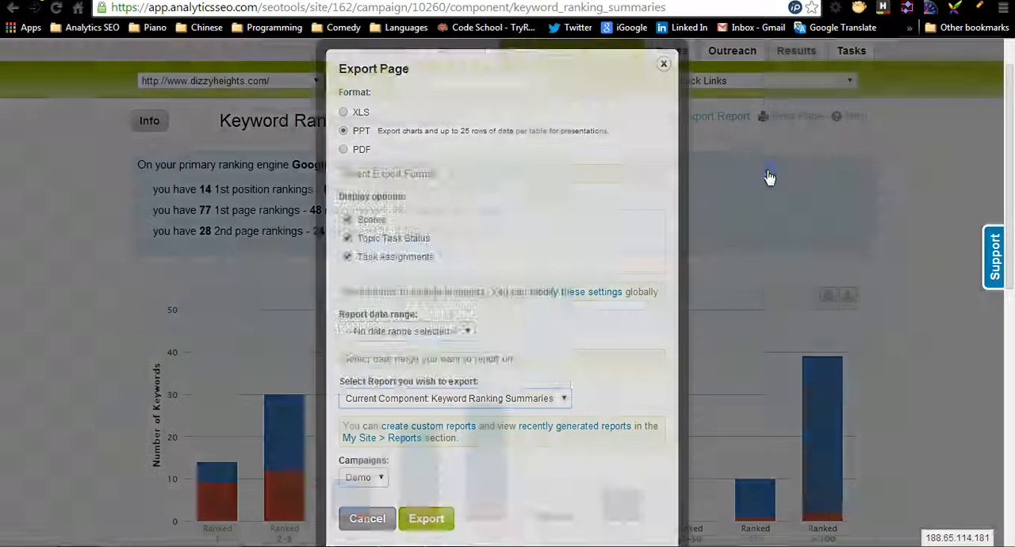
- Open the Month-on-month Keyword Performance report from the Results reports
mouse_move(798, 54)
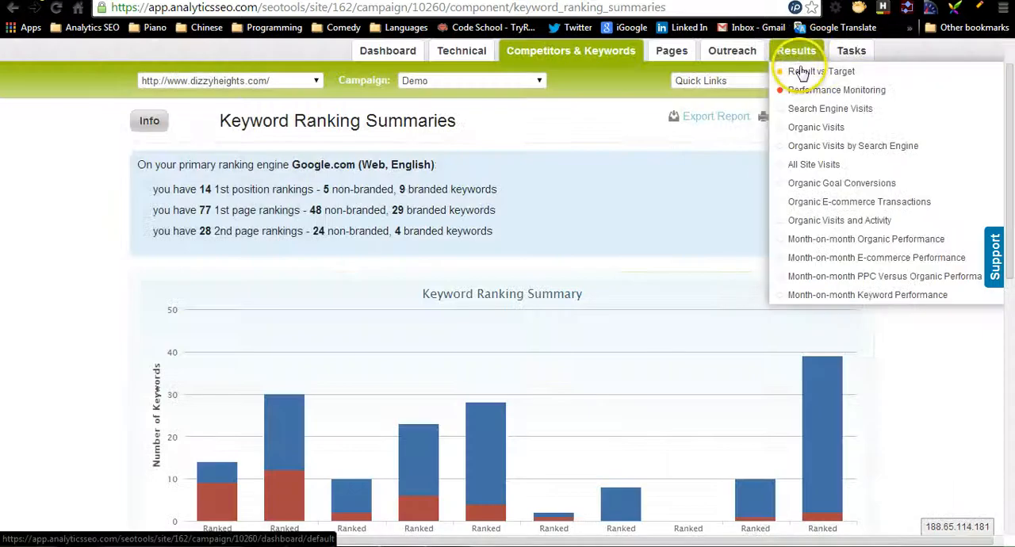
left_click(826, 295)
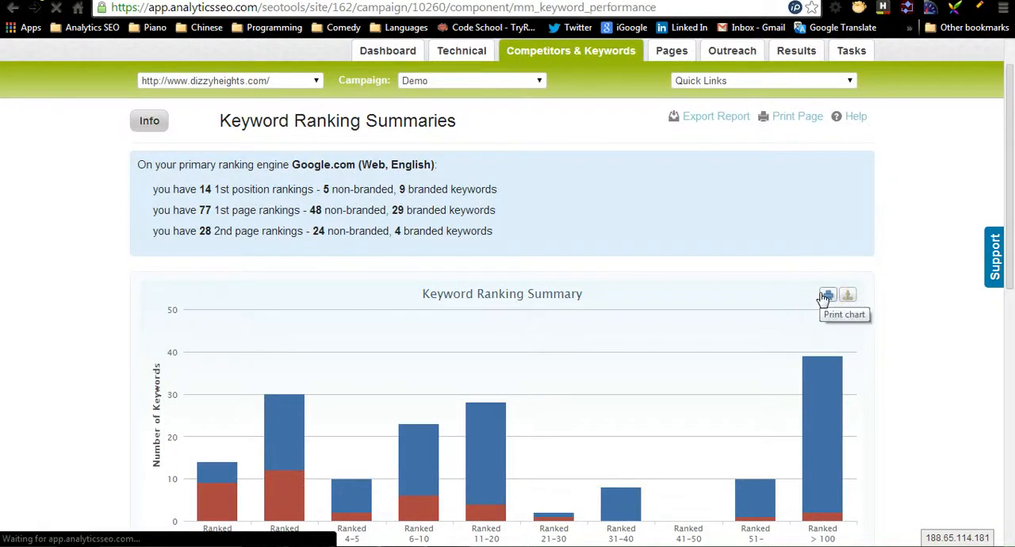